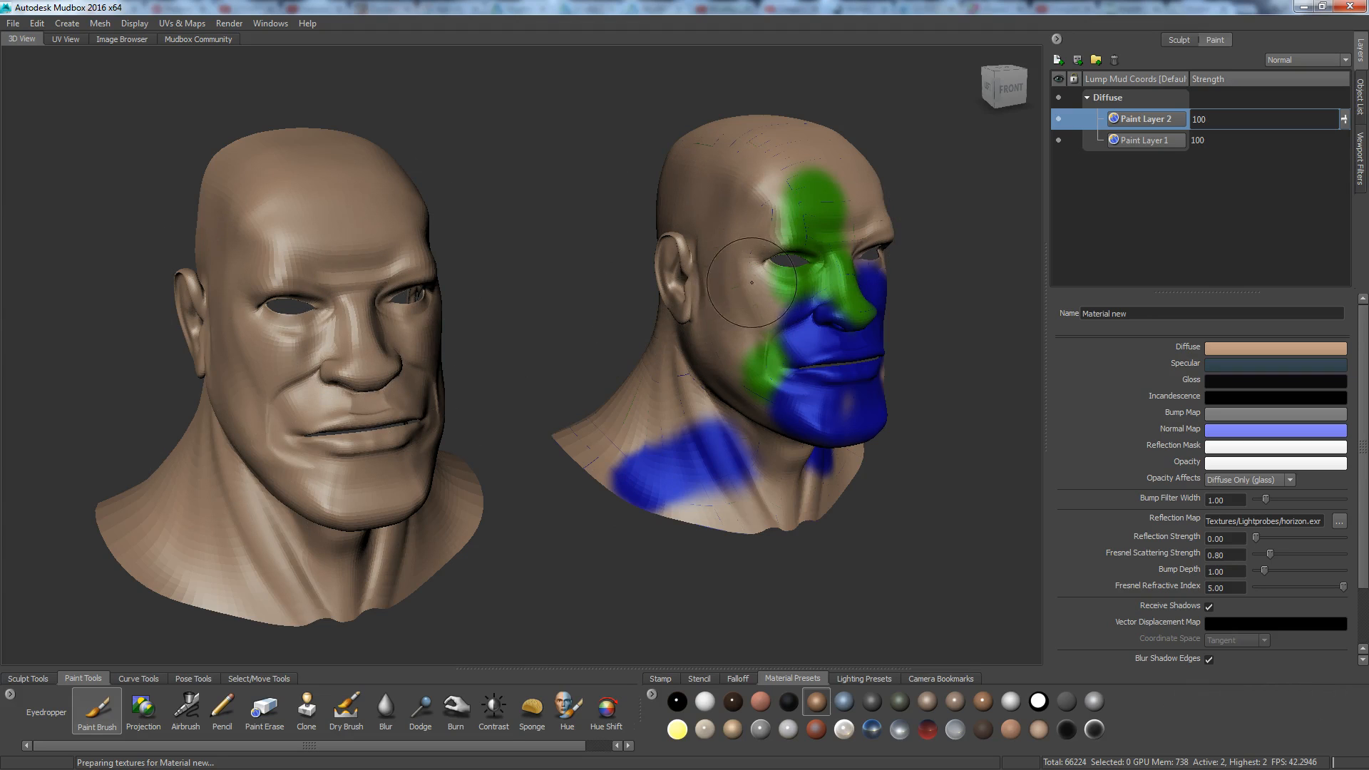
Toggle the visibility of Paint Layer 2 and Paint Layer 1 off and on, and inspect the painted head's UV layout
{"action": "left_click", "coordinate": [1059, 119]}
{"action": "left_click", "coordinate": [1059, 119]}
{"action": "left_click", "coordinate": [1059, 141]}
{"action": "left_click", "coordinate": [1059, 141]}
{"action": "left_click", "coordinate": [66, 39]}
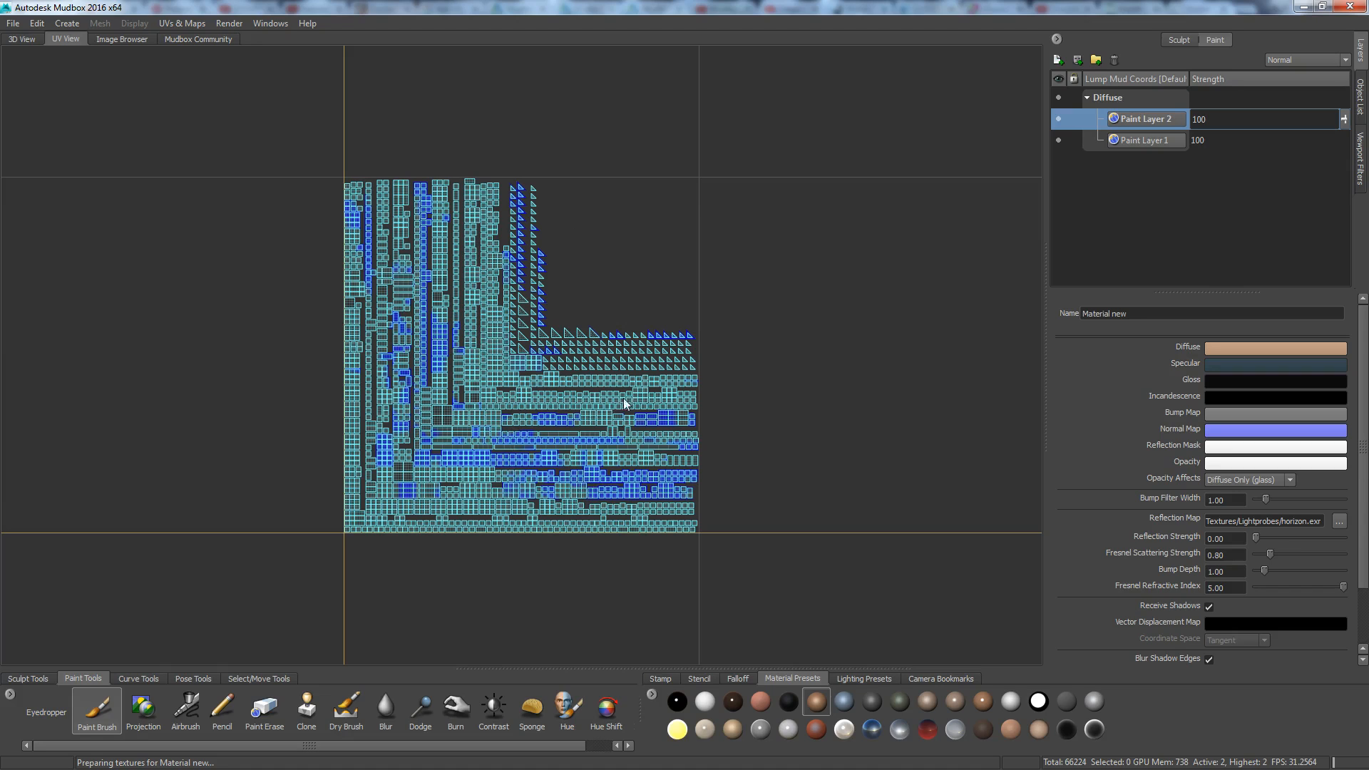
{"action": "left_click", "coordinate": [21, 40]}
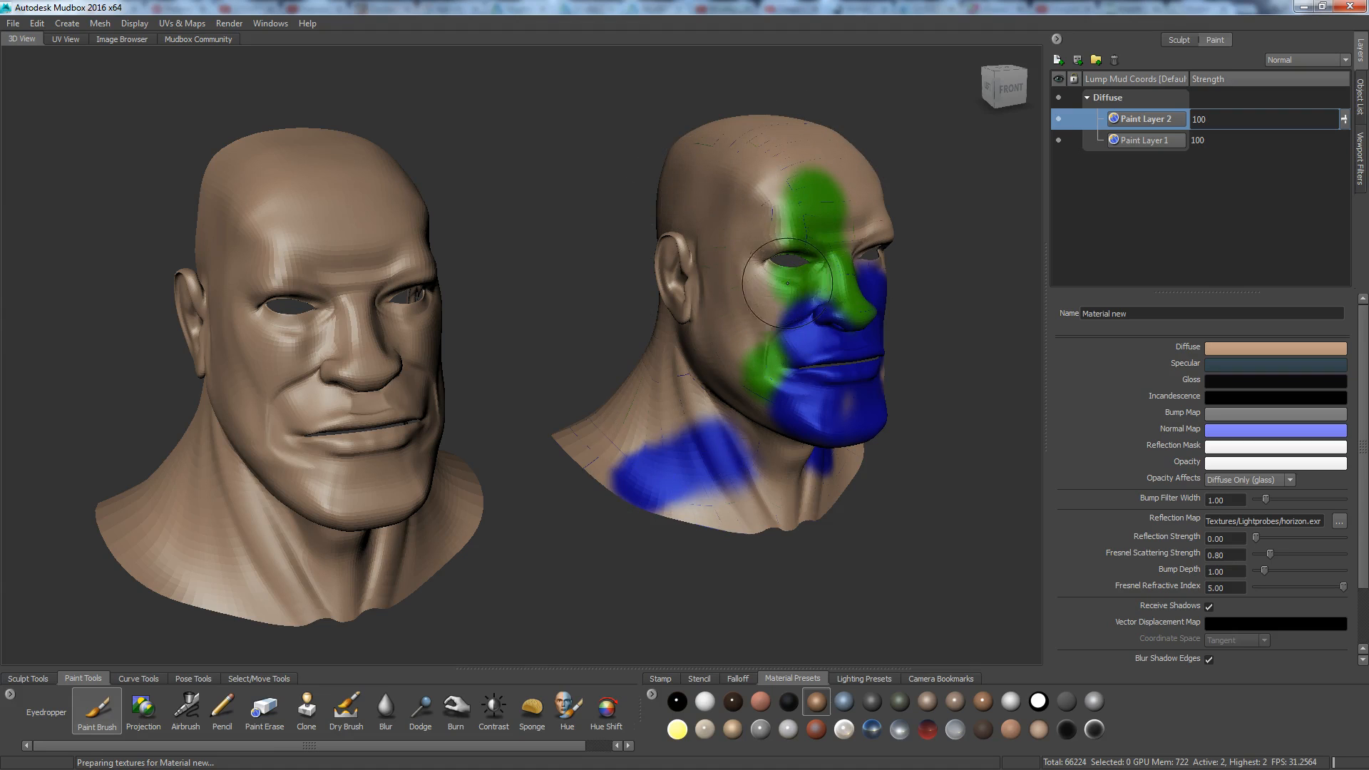
Select the unpainted head, examine its UV layout, and deselect it in the 3D view
{"action": "right_click", "coordinate": [309, 239]}
{"action": "left_click", "coordinate": [350, 96]}
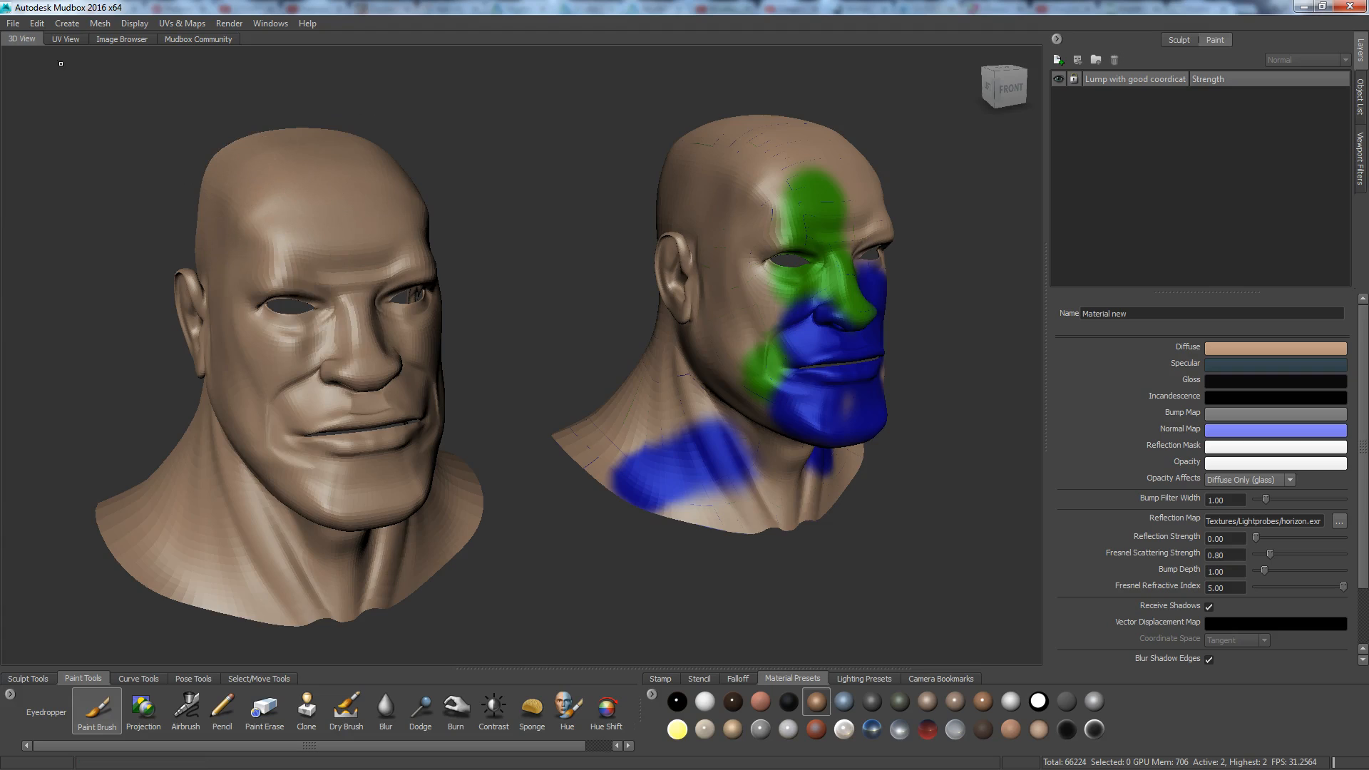
{"action": "left_click", "coordinate": [59, 38]}
{"action": "left_click", "coordinate": [22, 43]}
{"action": "right_click", "coordinate": [271, 261]}
{"action": "left_click", "coordinate": [270, 294]}
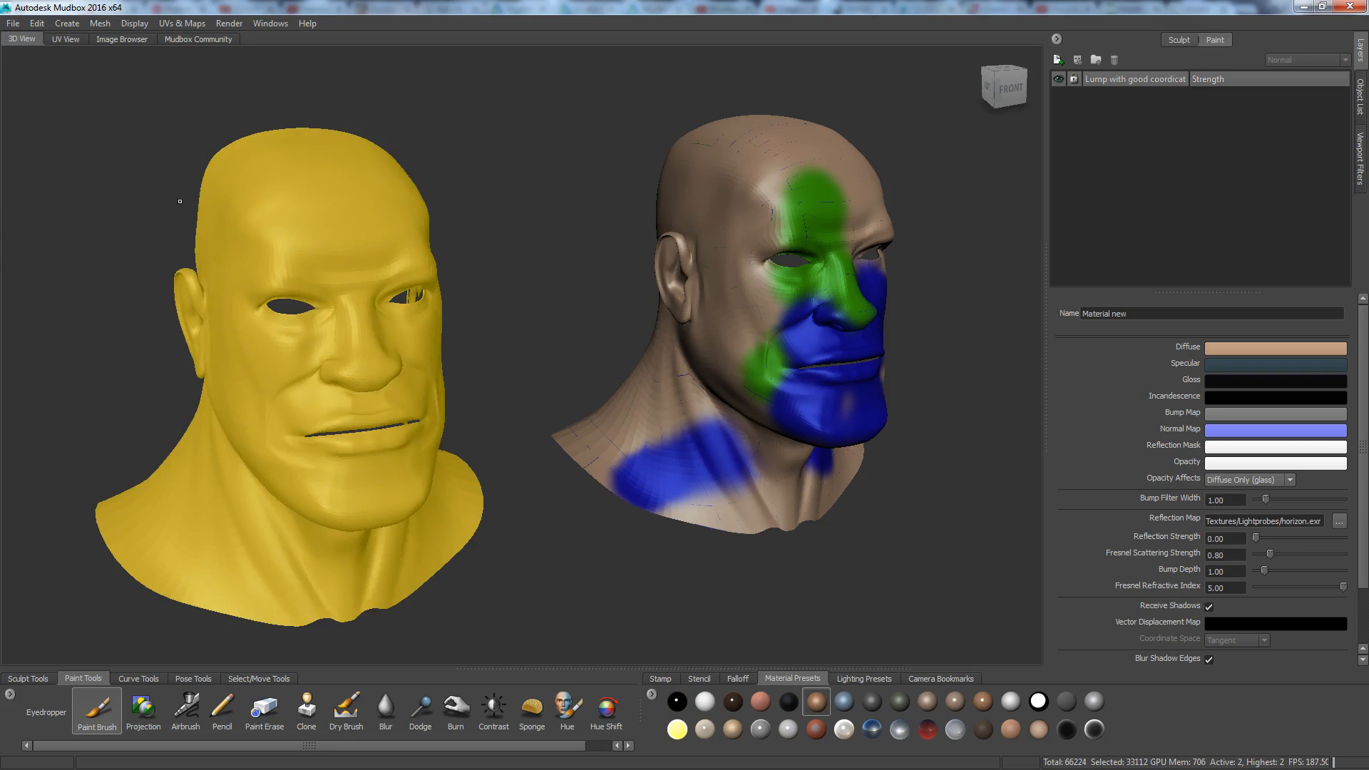
{"action": "left_click", "coordinate": [66, 40]}
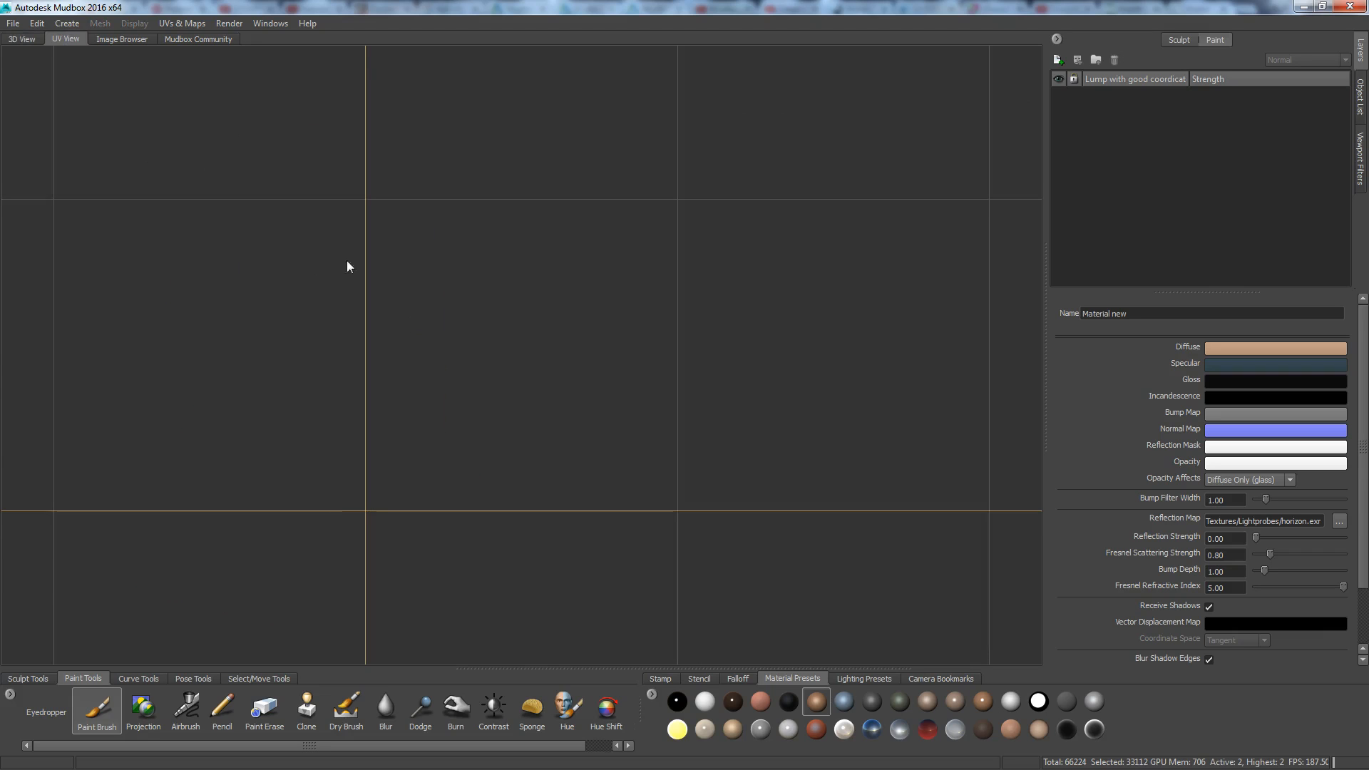
{"action": "left_click", "coordinate": [22, 39]}
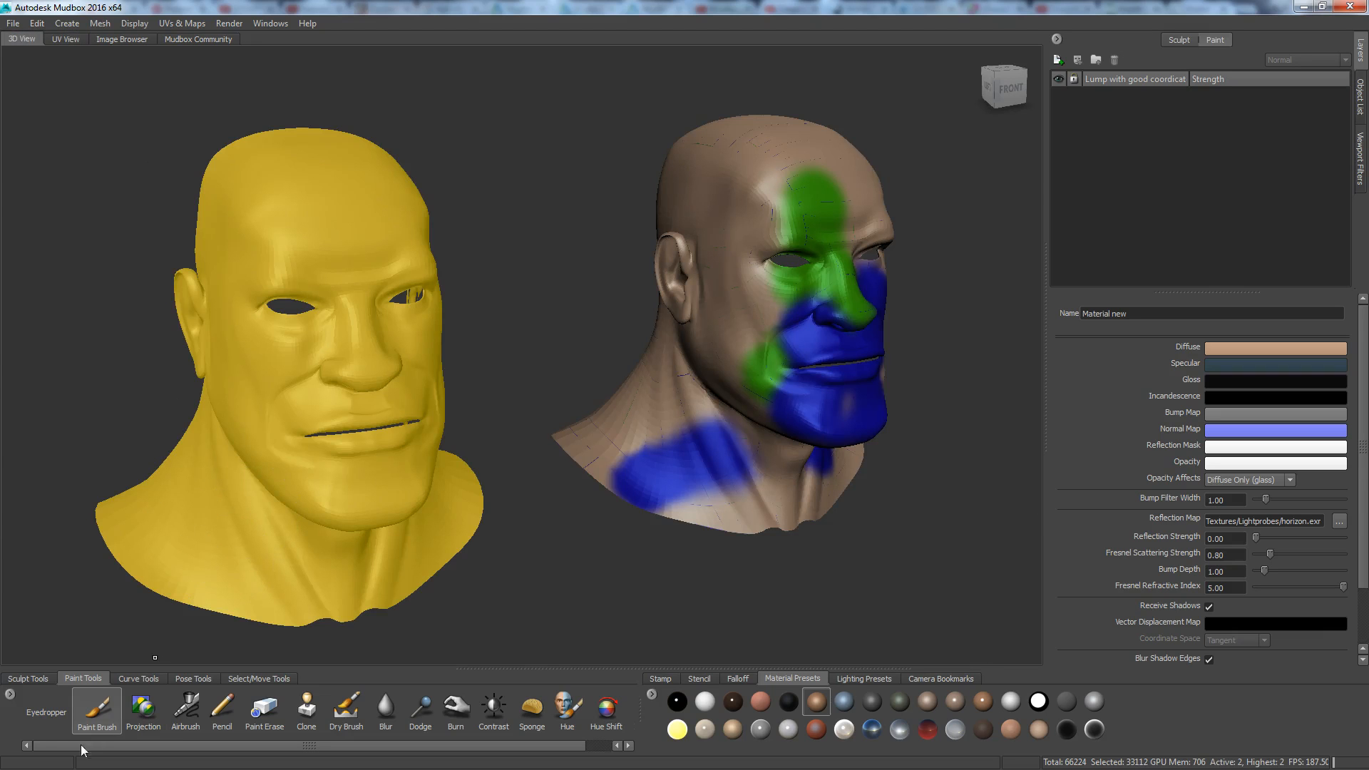
{"action": "left_click", "coordinate": [193, 678]}
{"action": "left_click", "coordinate": [56, 39]}
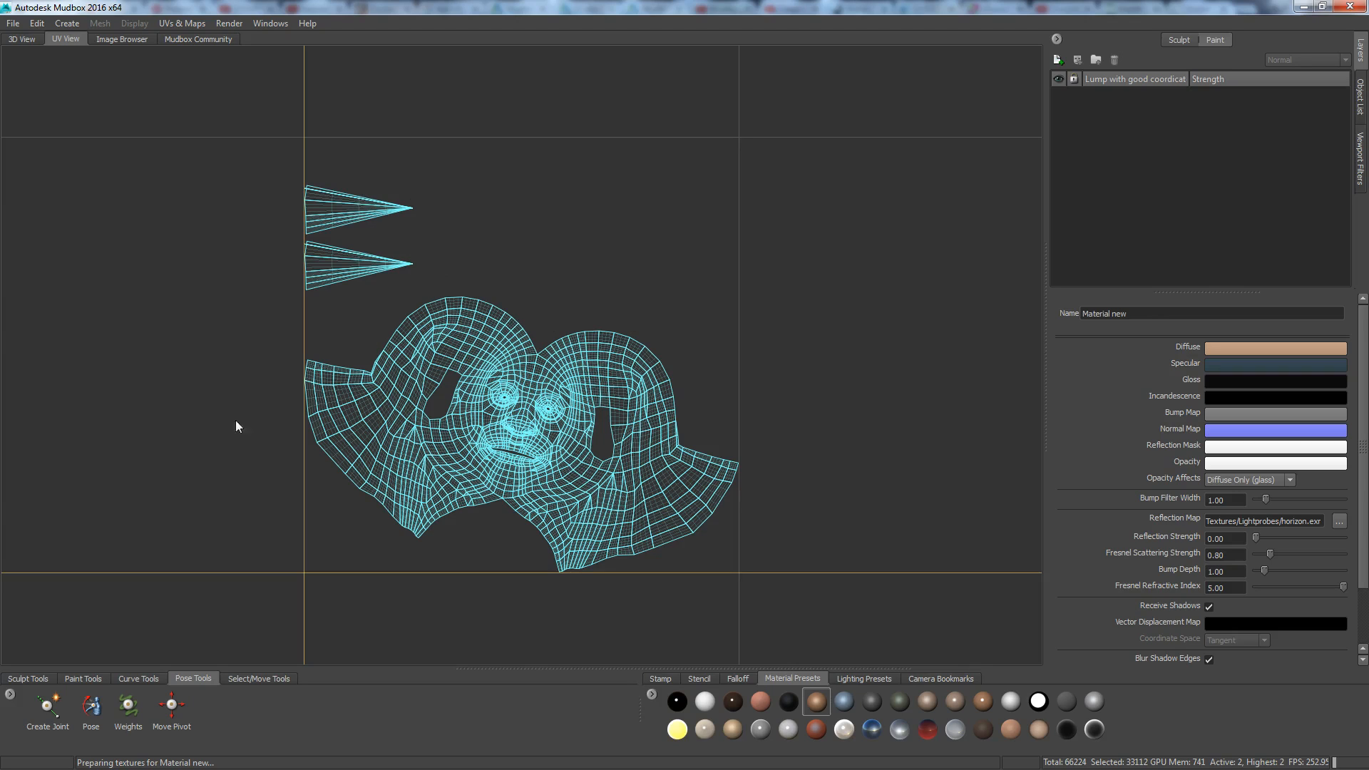
{"action": "left_click", "coordinate": [21, 39]}
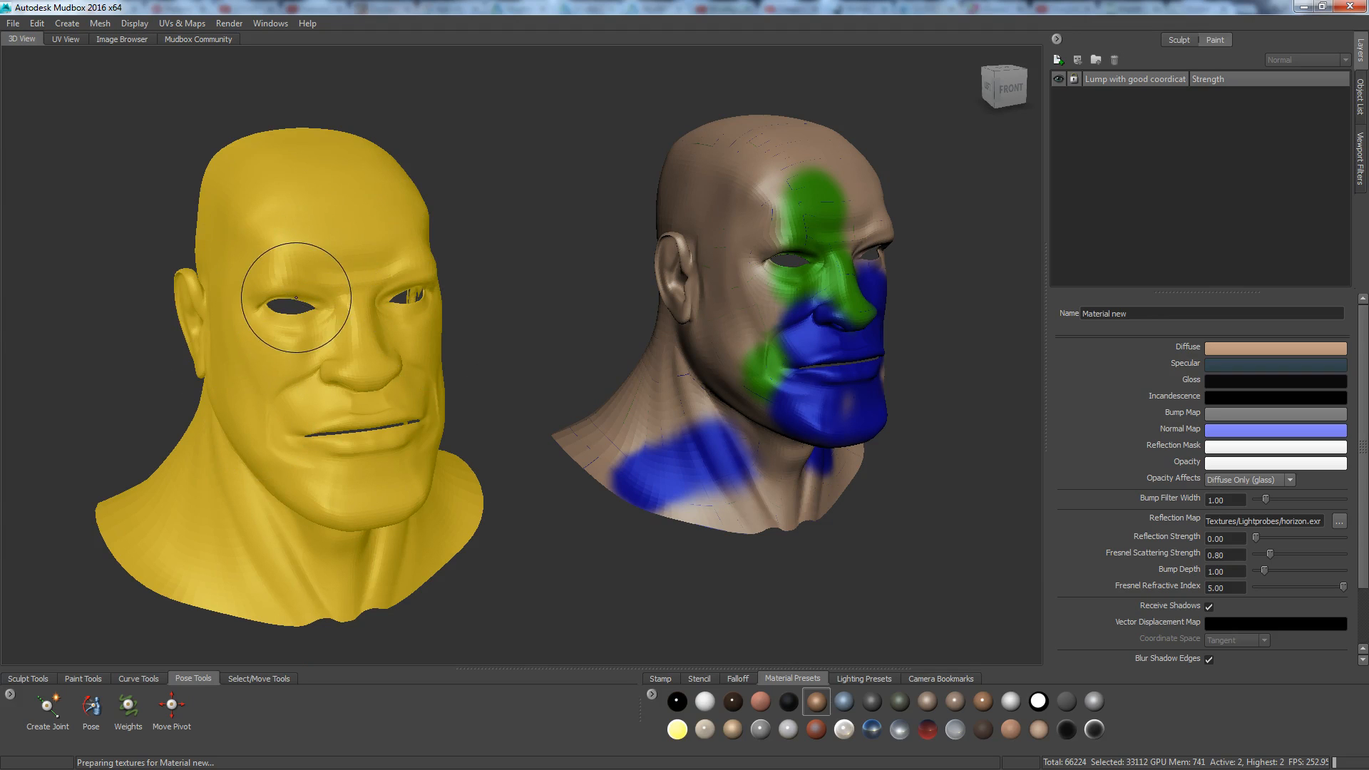
{"action": "right_click_drag", "start_coordinate": [331, 240], "coordinate": [300, 258]}
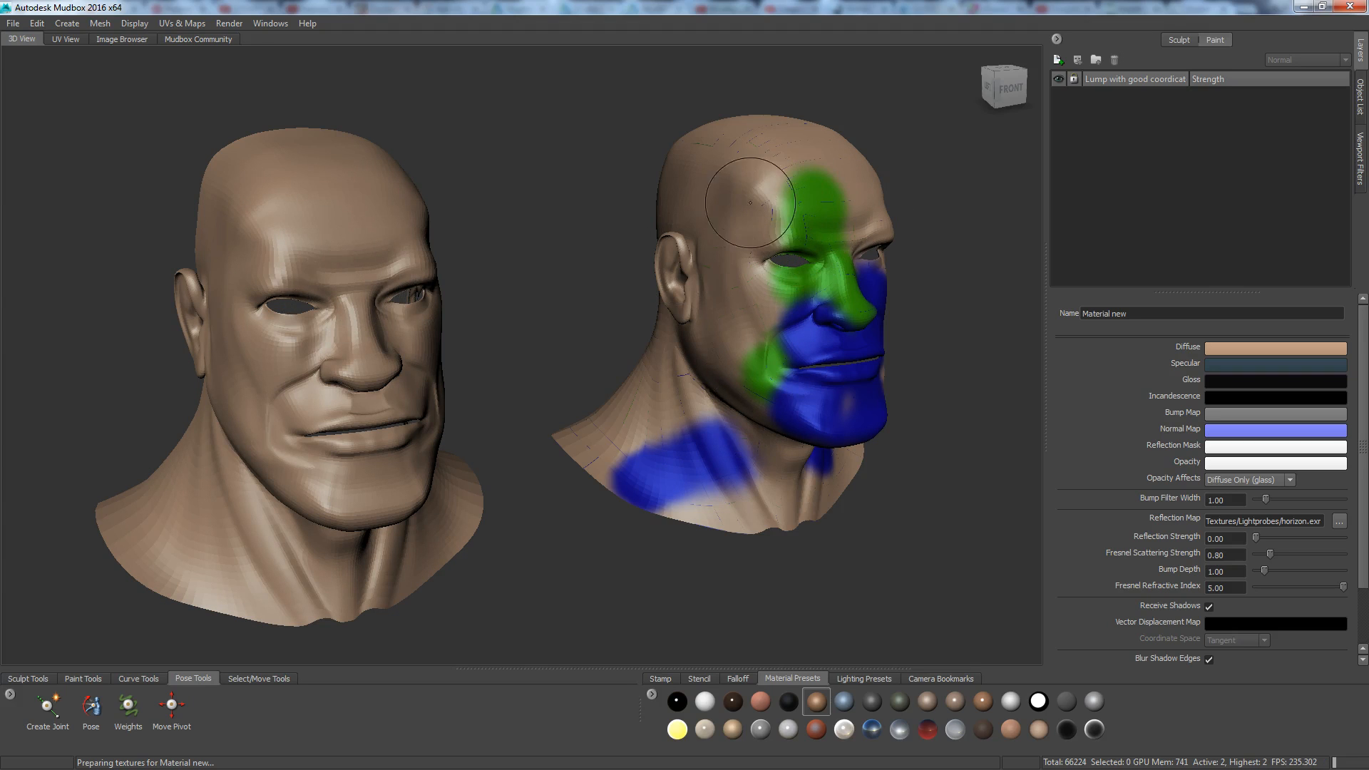
Create a new texture map extraction operation that generates Transfer Paint Layers
{"action": "left_click", "coordinate": [176, 23]}
{"action": "mouse_move", "coordinate": [215, 114]}
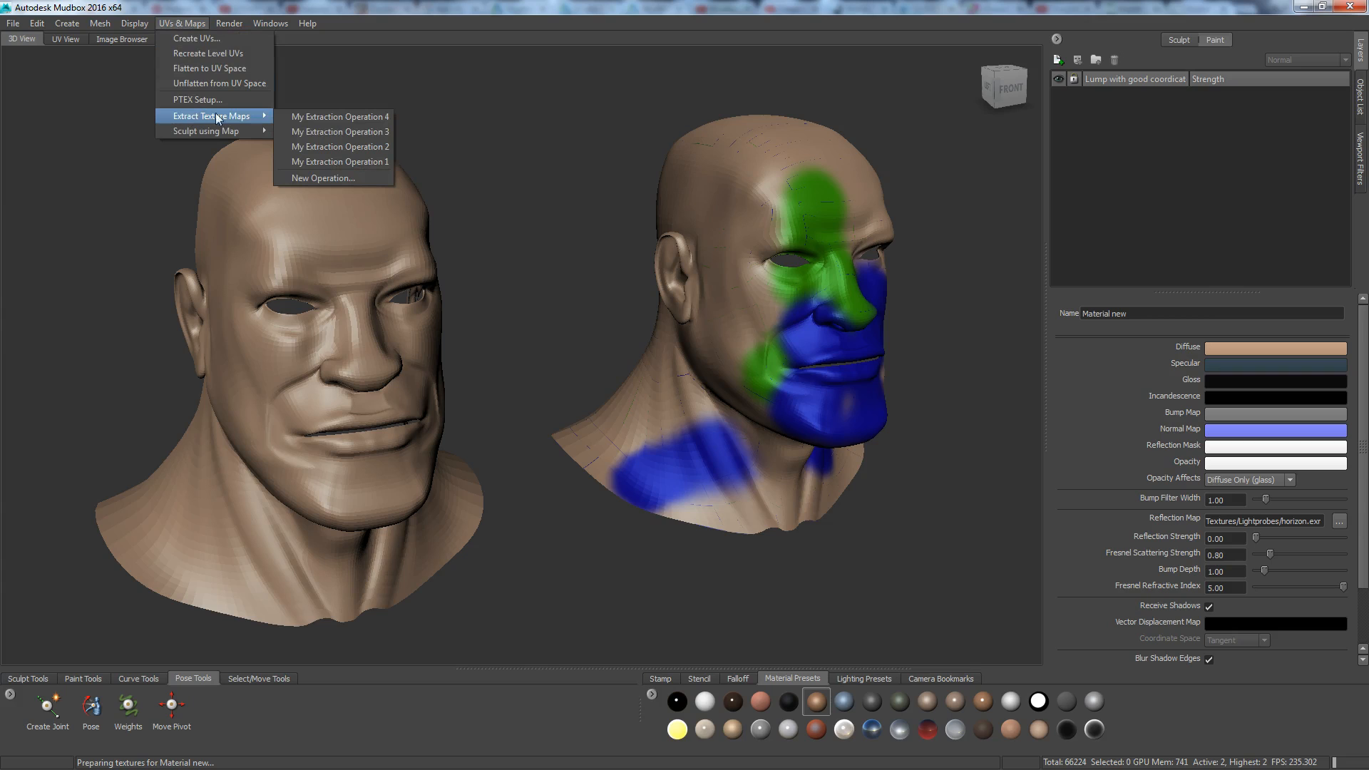
{"action": "left_click", "coordinate": [314, 178]}
{"action": "left_click_drag", "start_coordinate": [593, 277], "coordinate": [509, 93]}
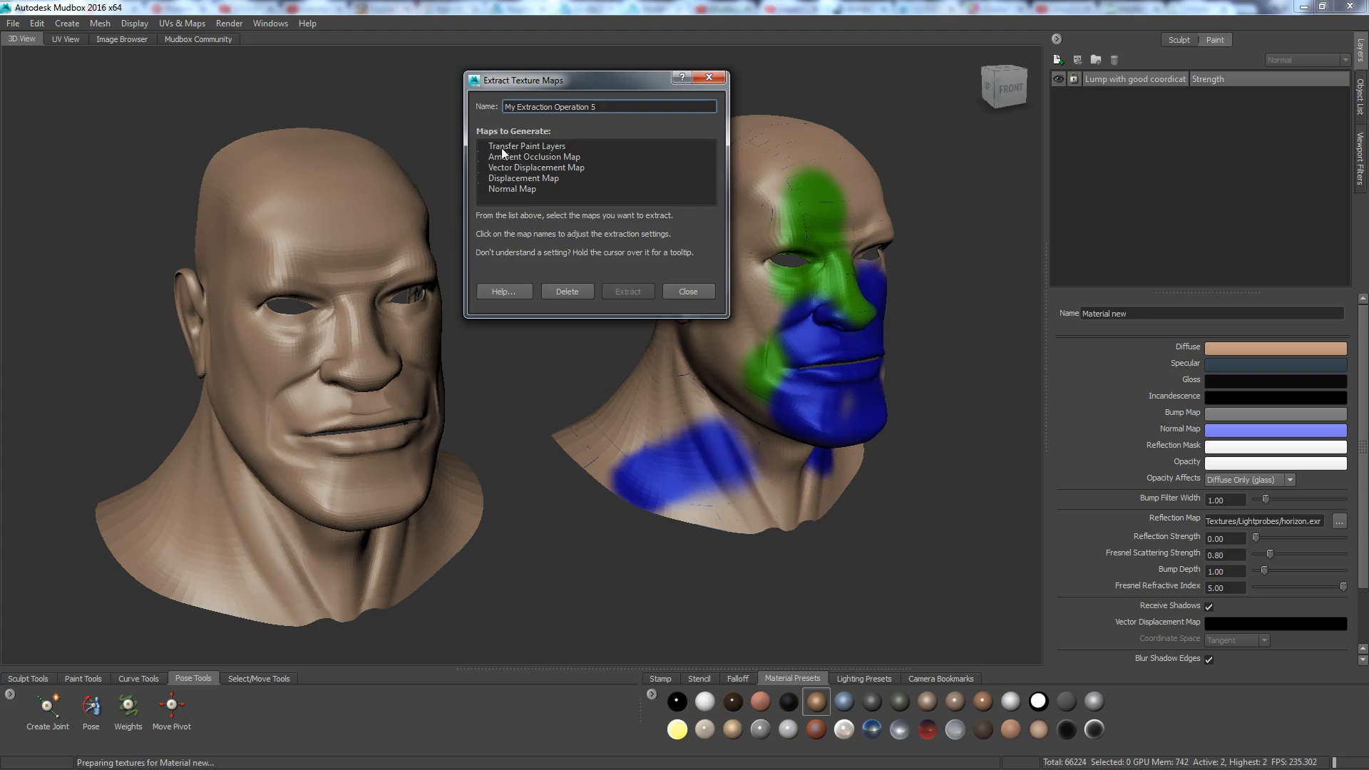
{"action": "mouse_move", "coordinate": [516, 146]}
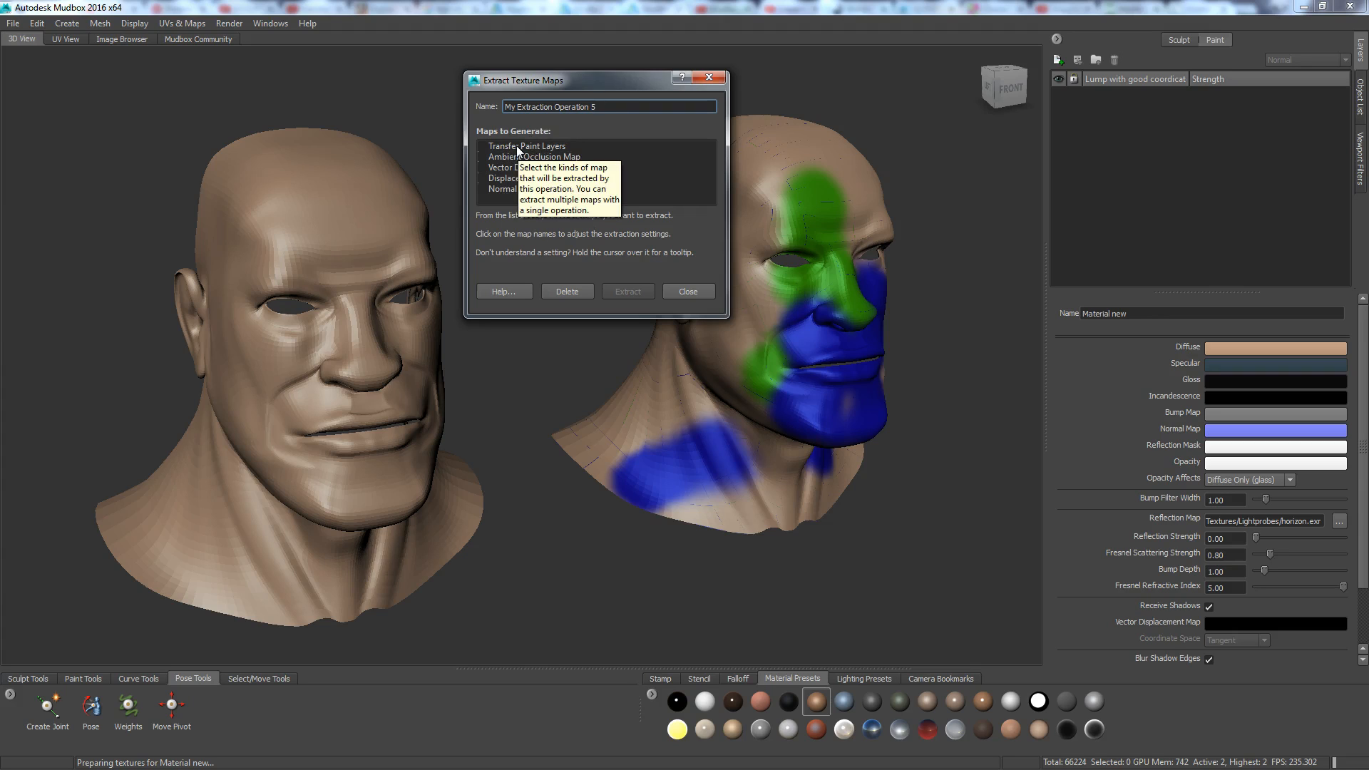
{"action": "left_click", "coordinate": [516, 145]}
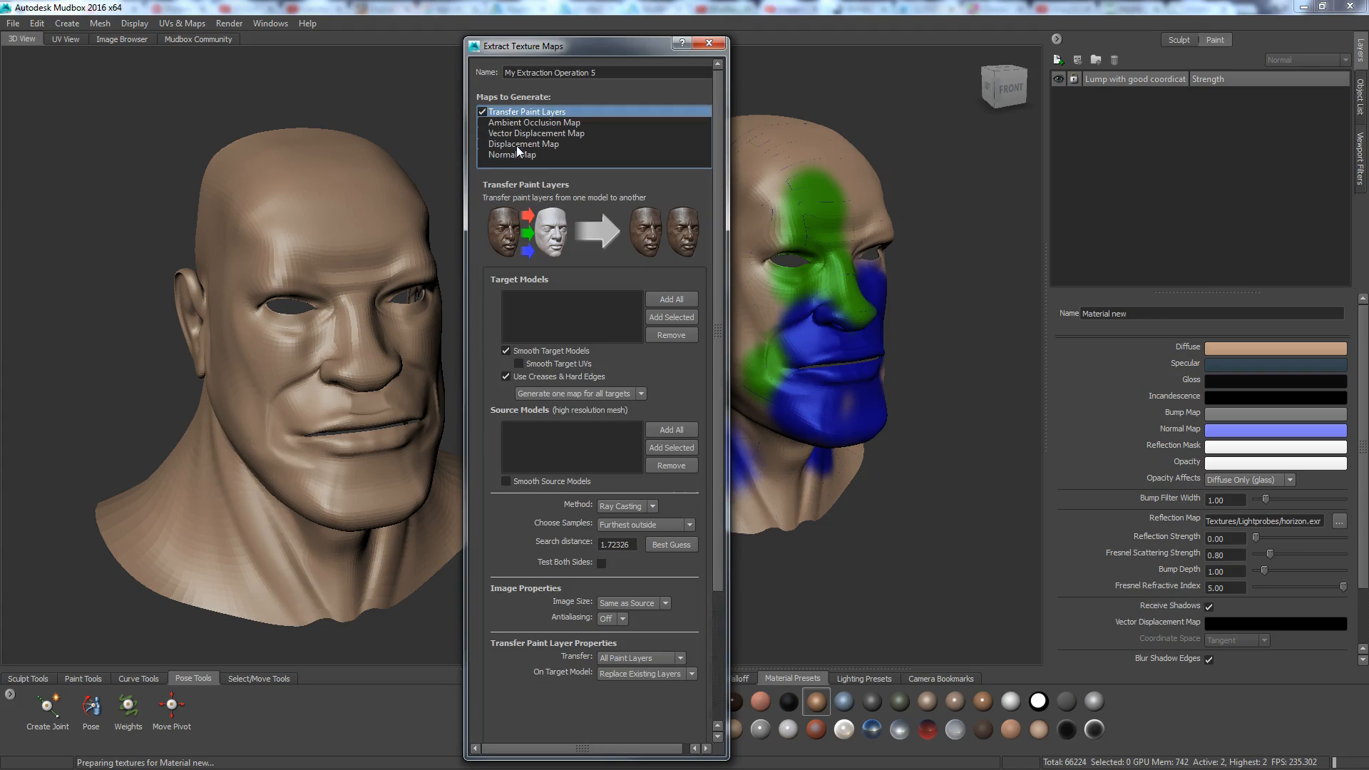
{"action": "left_click_drag", "start_coordinate": [552, 48], "coordinate": [515, 10]}
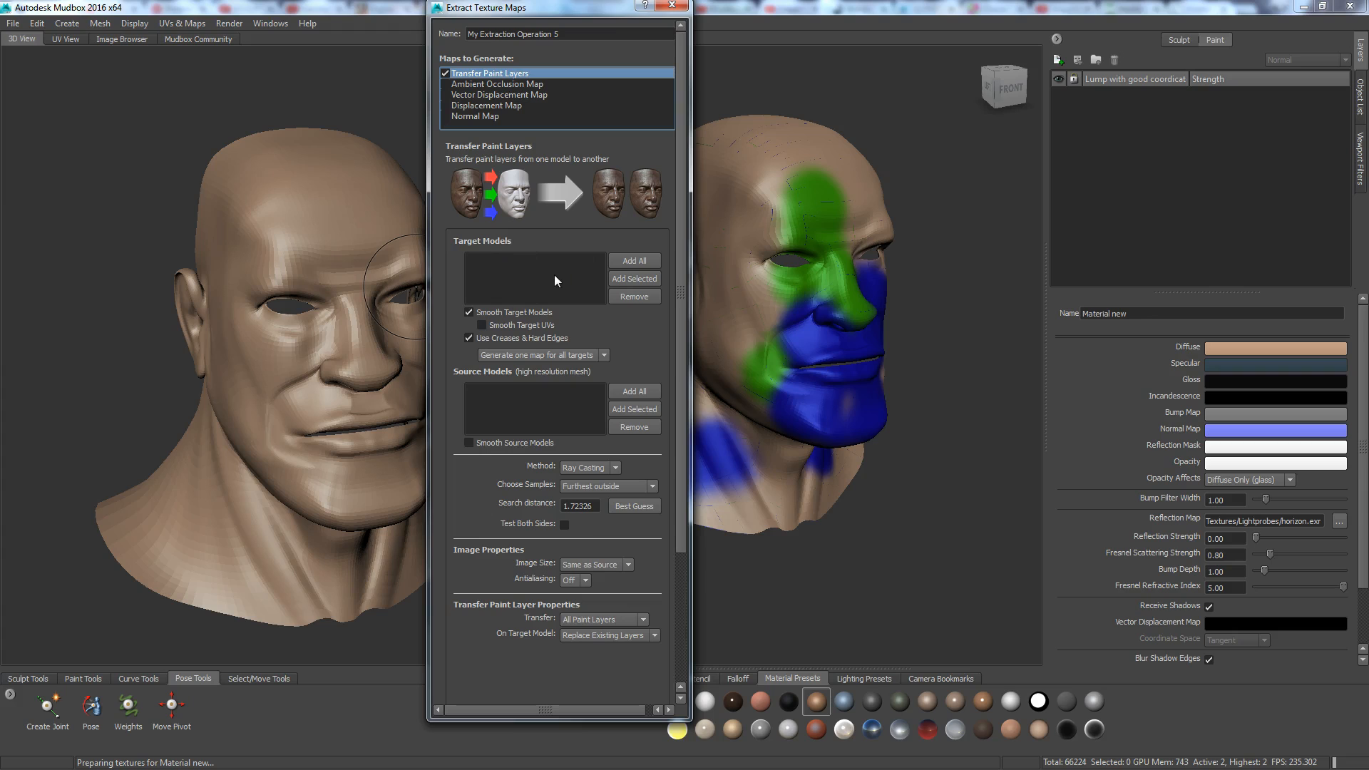
Add the unpainted head as the target model of the paint layer transfer, and deselect it in the scene
{"action": "right_click", "coordinate": [298, 247]}
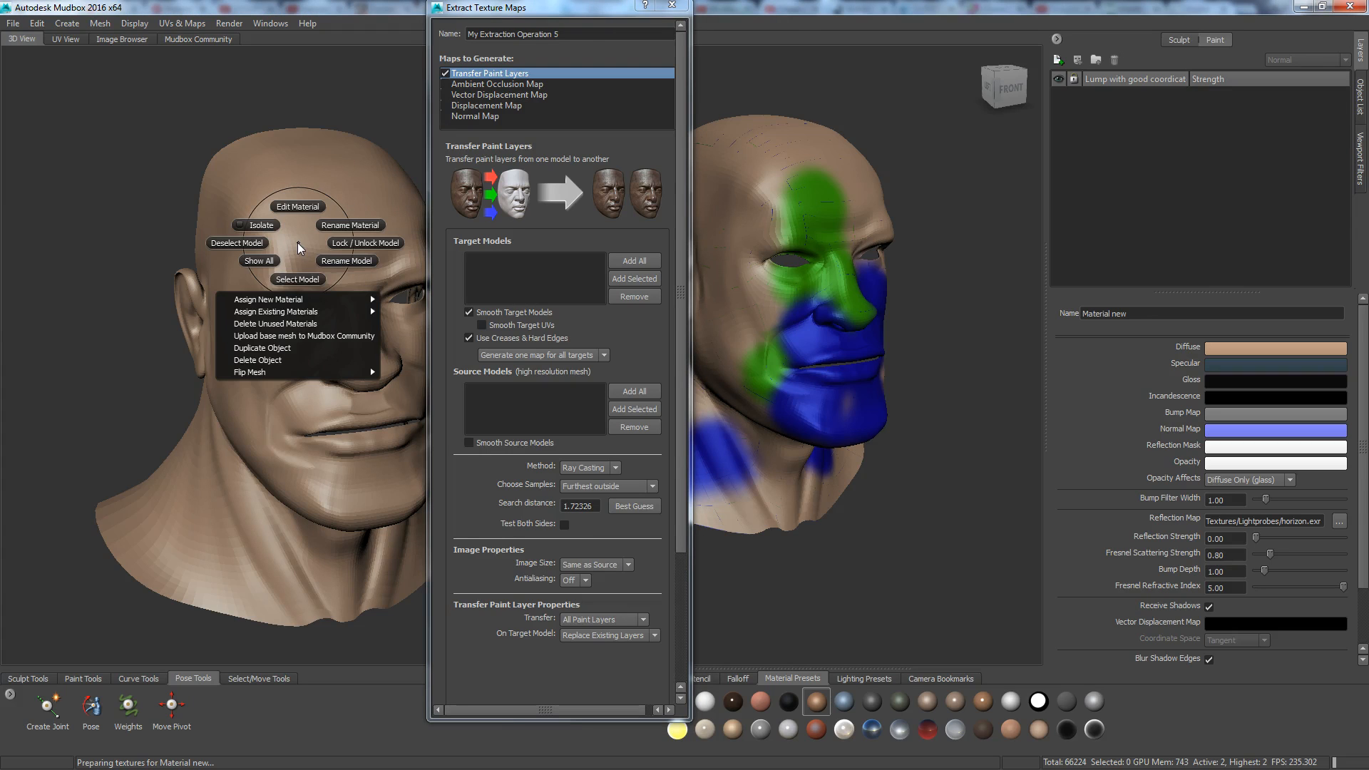
{"action": "left_click", "coordinate": [297, 279]}
{"action": "left_click", "coordinate": [636, 280]}
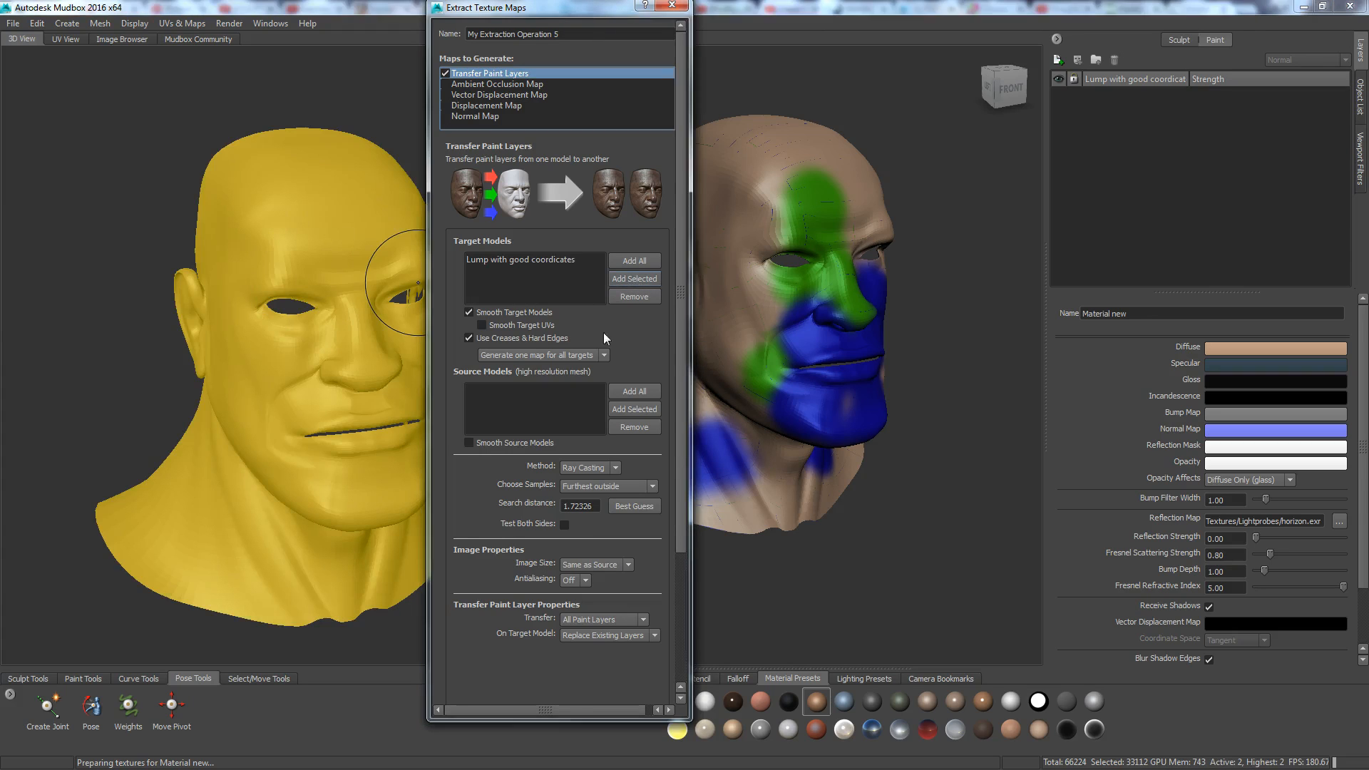
{"action": "right_click", "coordinate": [349, 271]}
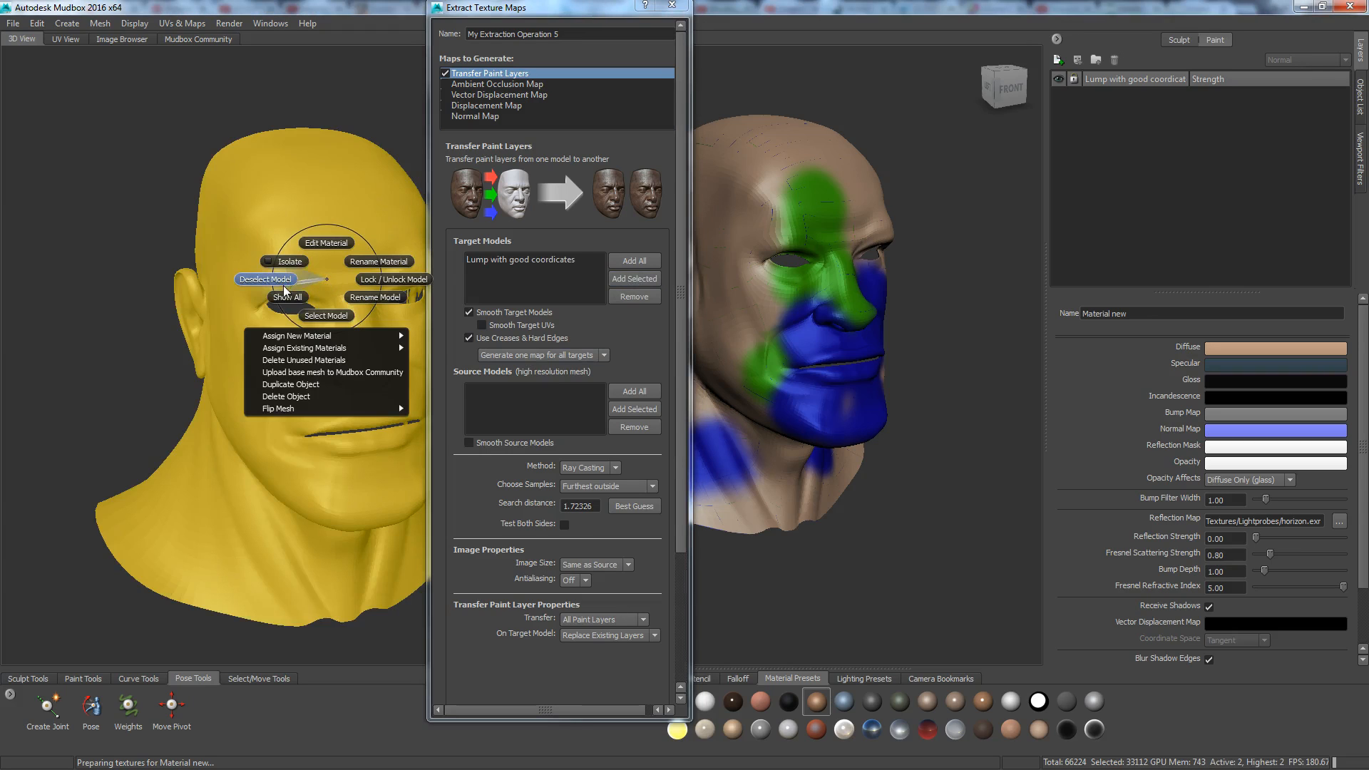
{"action": "left_click", "coordinate": [308, 289]}
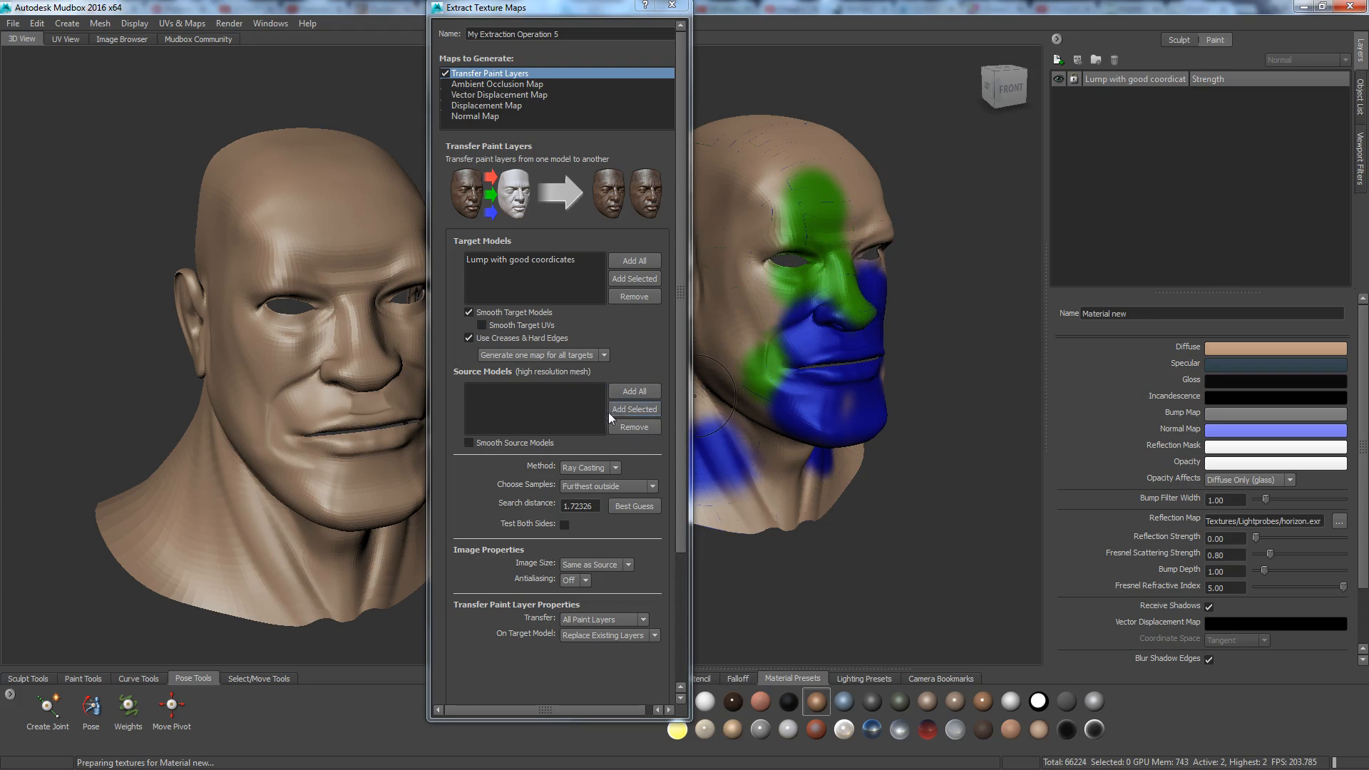
Add the source models and remove the unpainted head from them, leaving only Lump Mud Coords as the source
{"action": "left_click", "coordinate": [630, 406]}
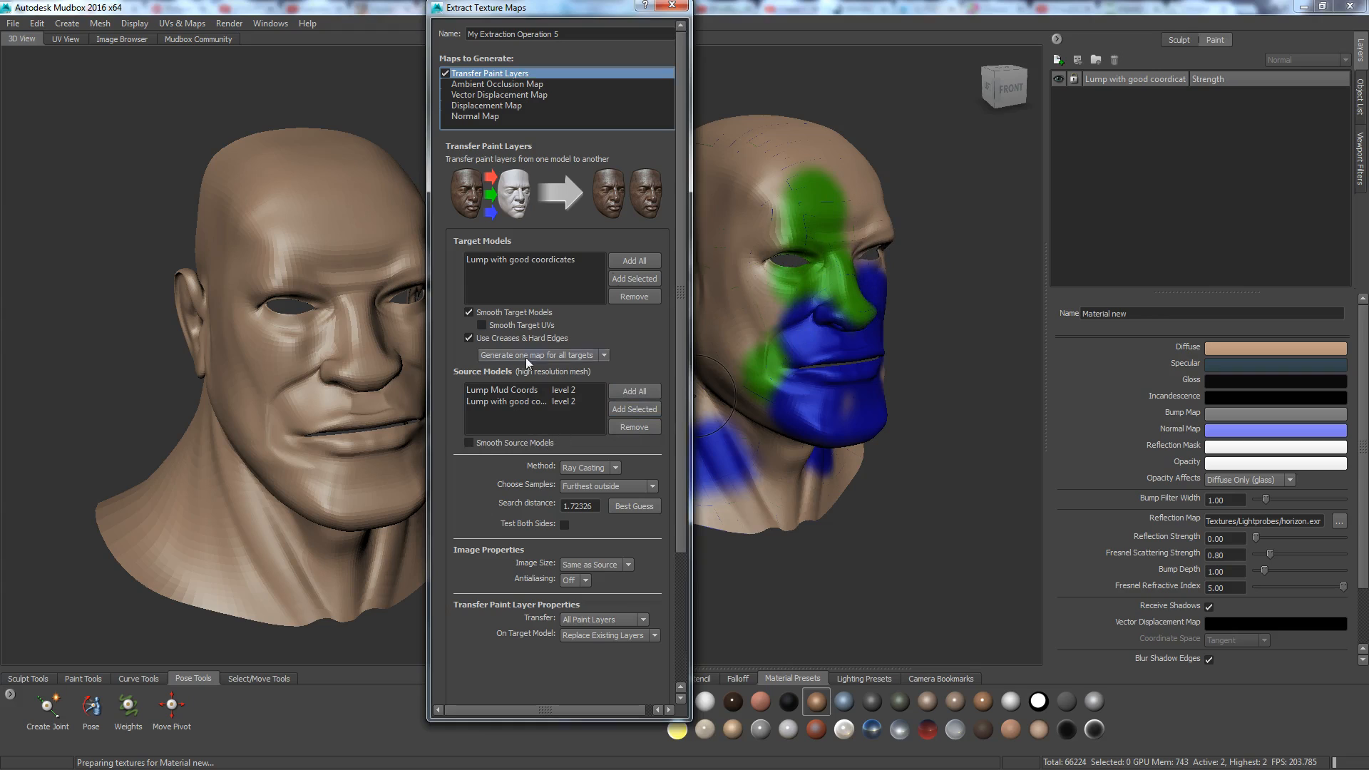
{"action": "left_click", "coordinate": [545, 404]}
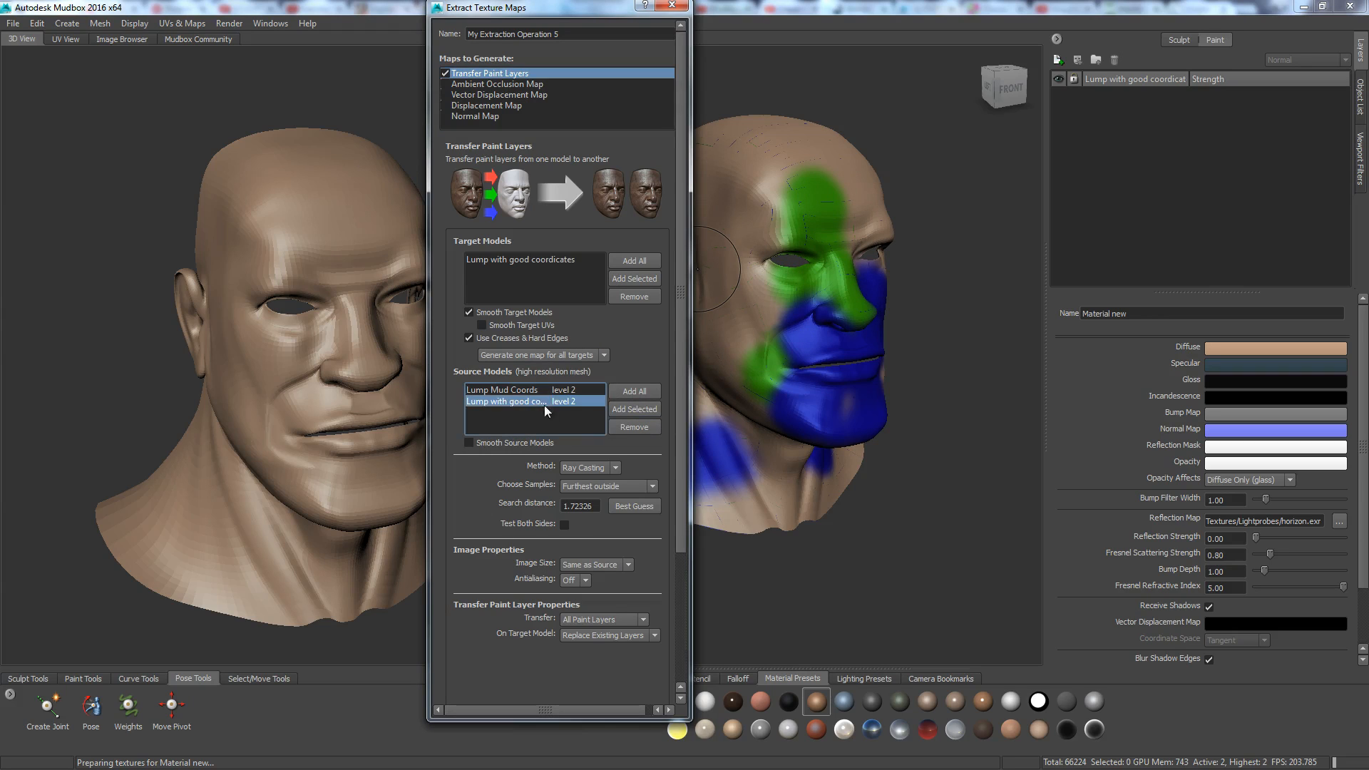
{"action": "left_click", "coordinate": [626, 428]}
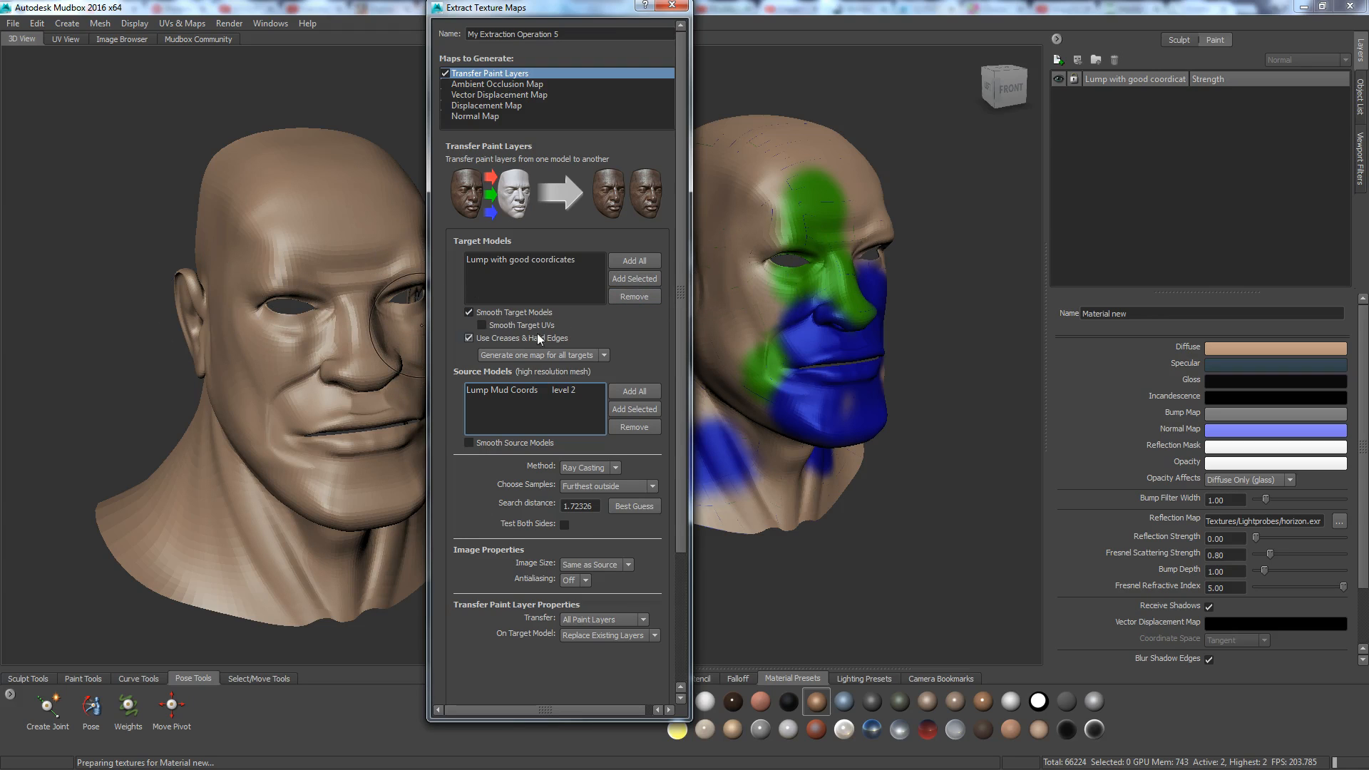
Set the transfer method to Subdivision, keep the image size at Same as Source, and run the extraction
{"action": "left_click", "coordinate": [614, 468]}
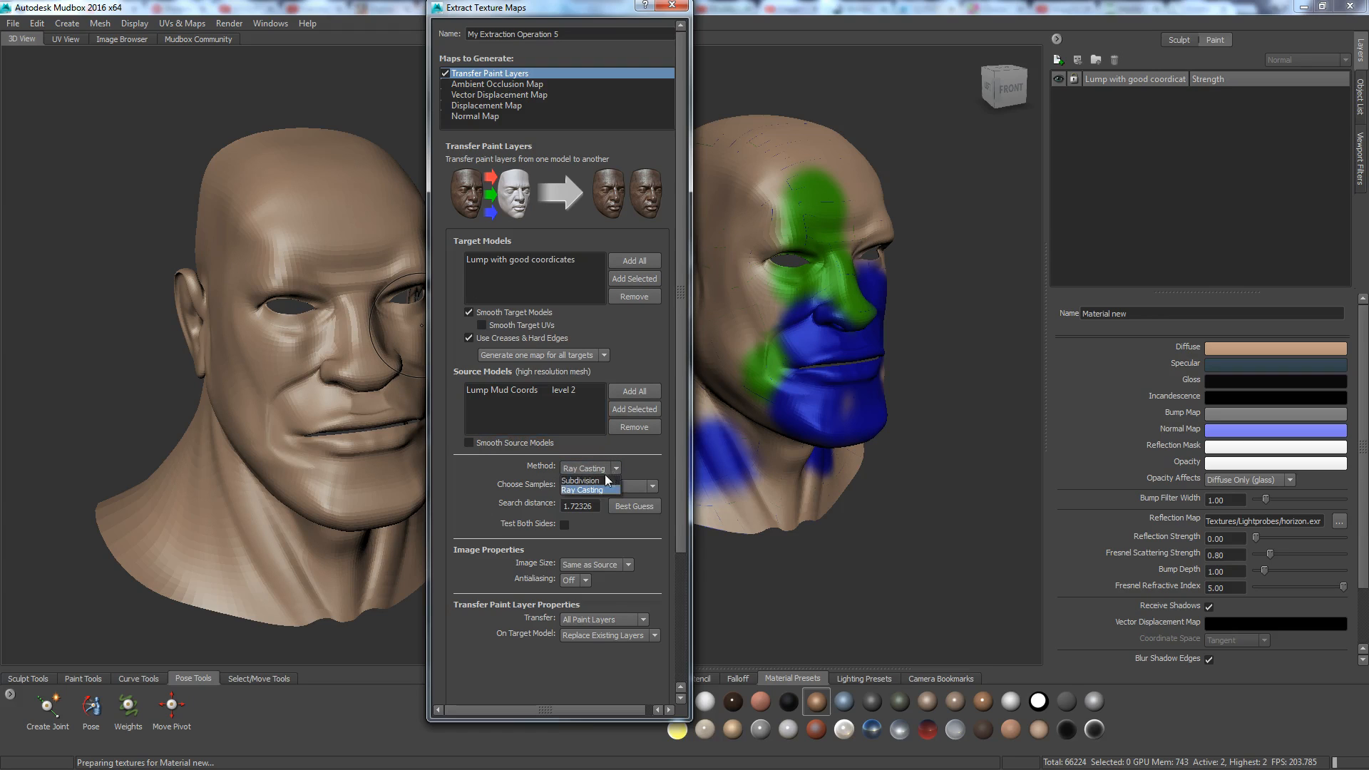
{"action": "left_click", "coordinate": [592, 481]}
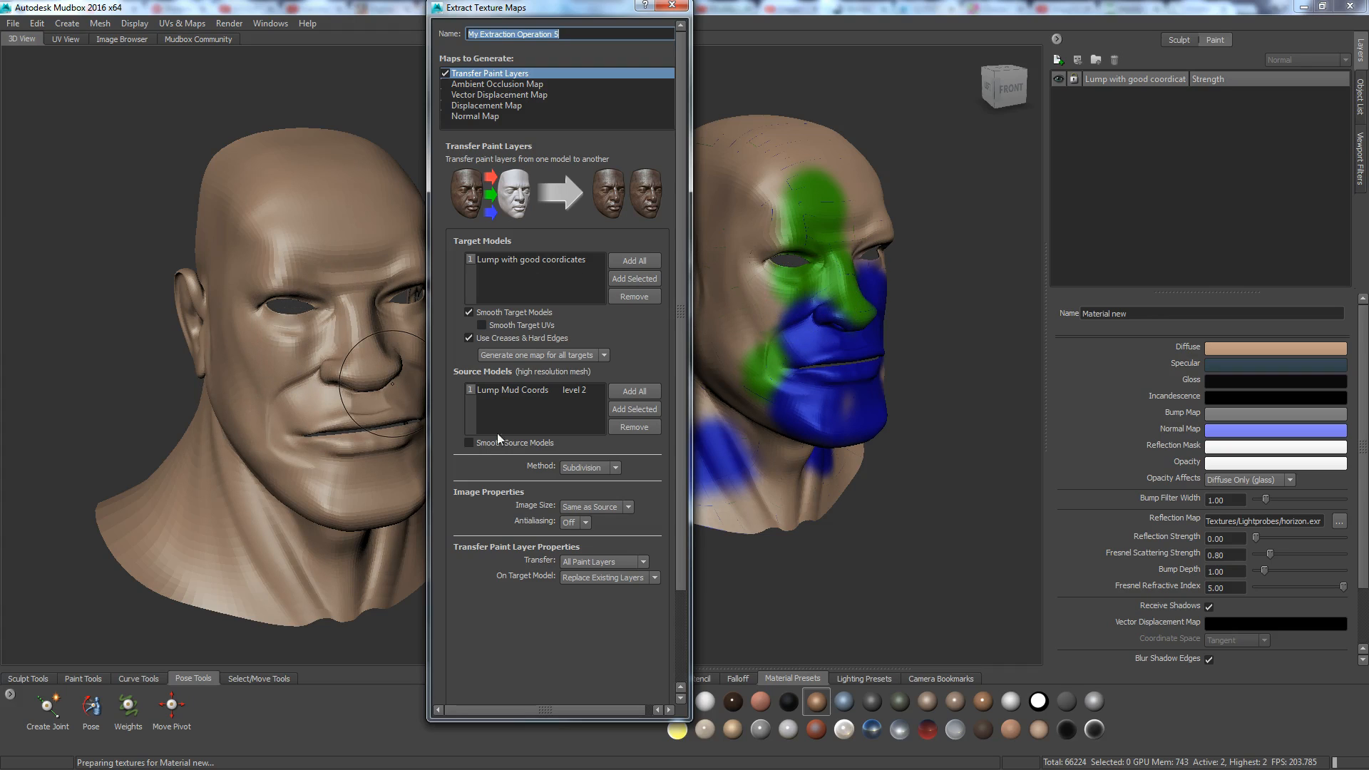
{"action": "left_click", "coordinate": [627, 507]}
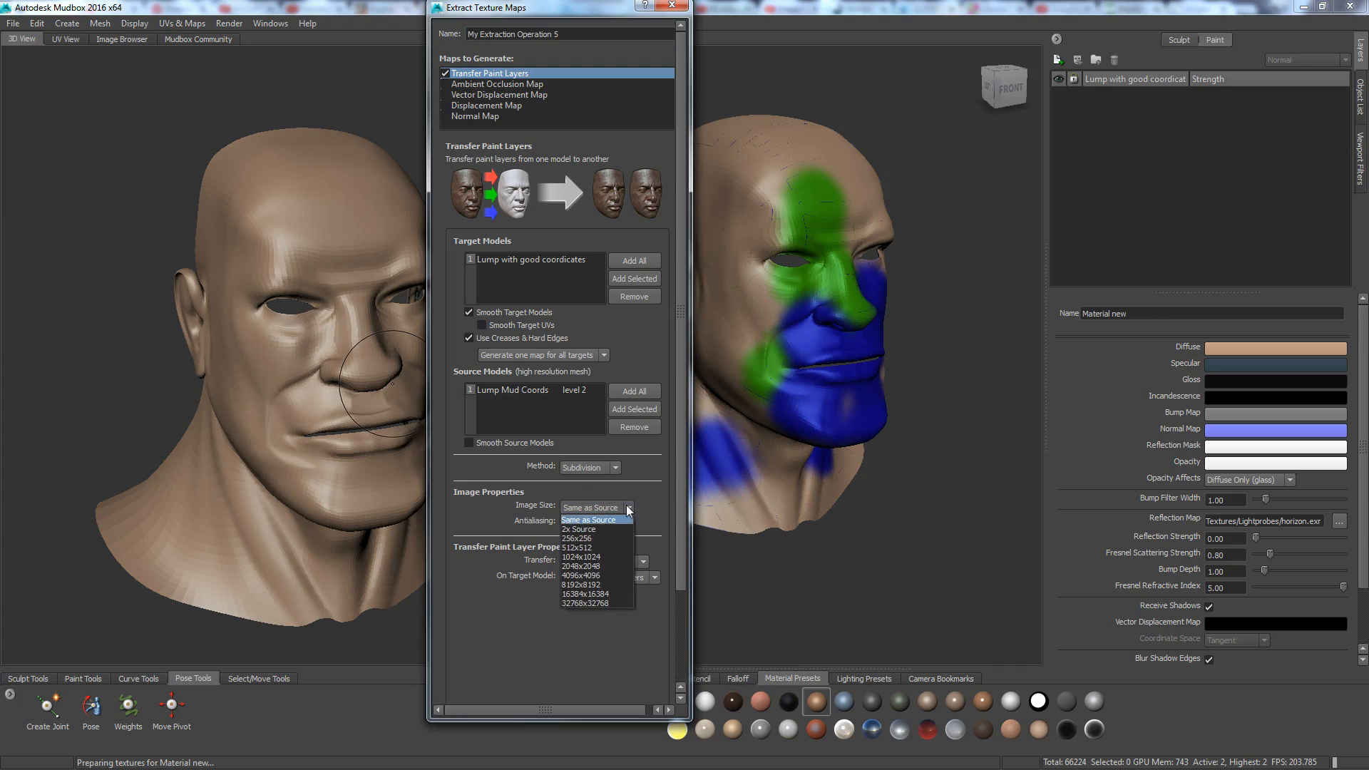
{"action": "left_click", "coordinate": [647, 467]}
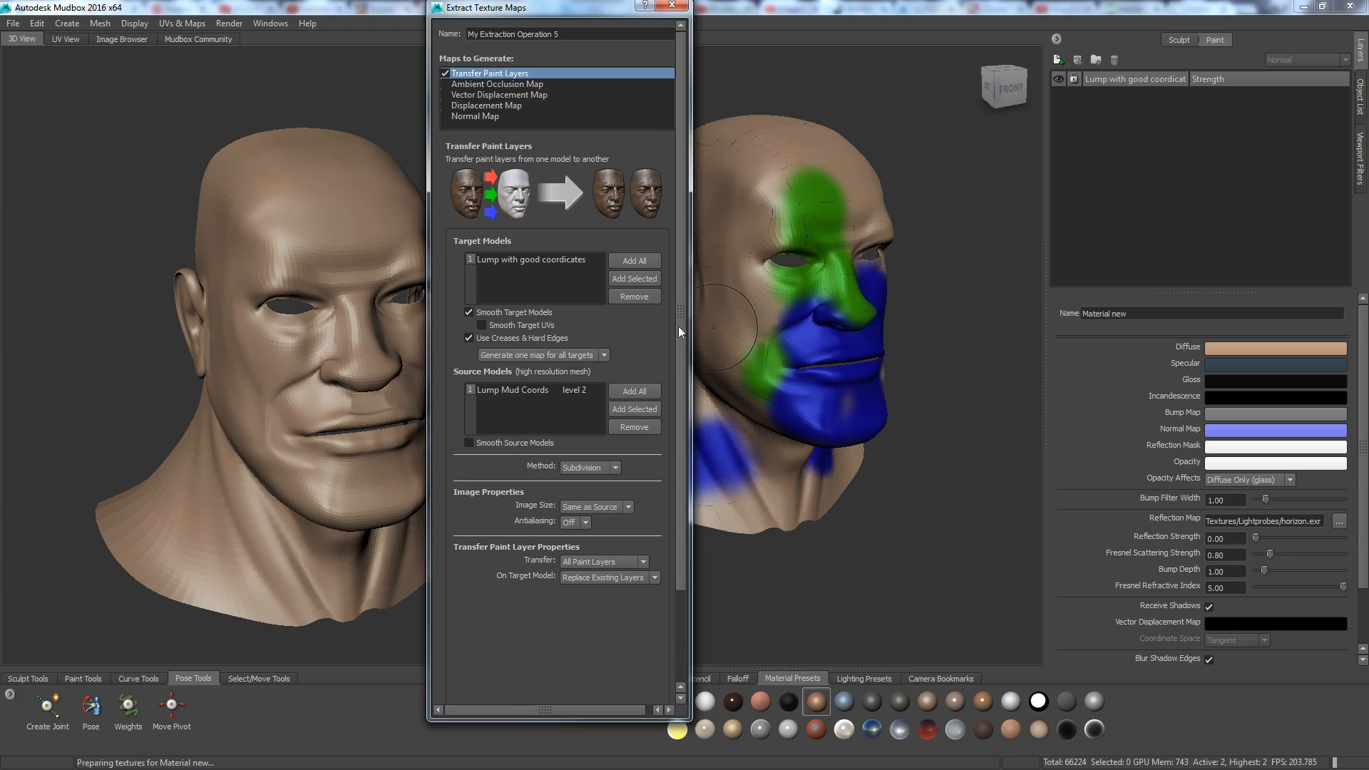
{"action": "left_click_drag", "start_coordinate": [679, 520], "coordinate": [673, 628]}
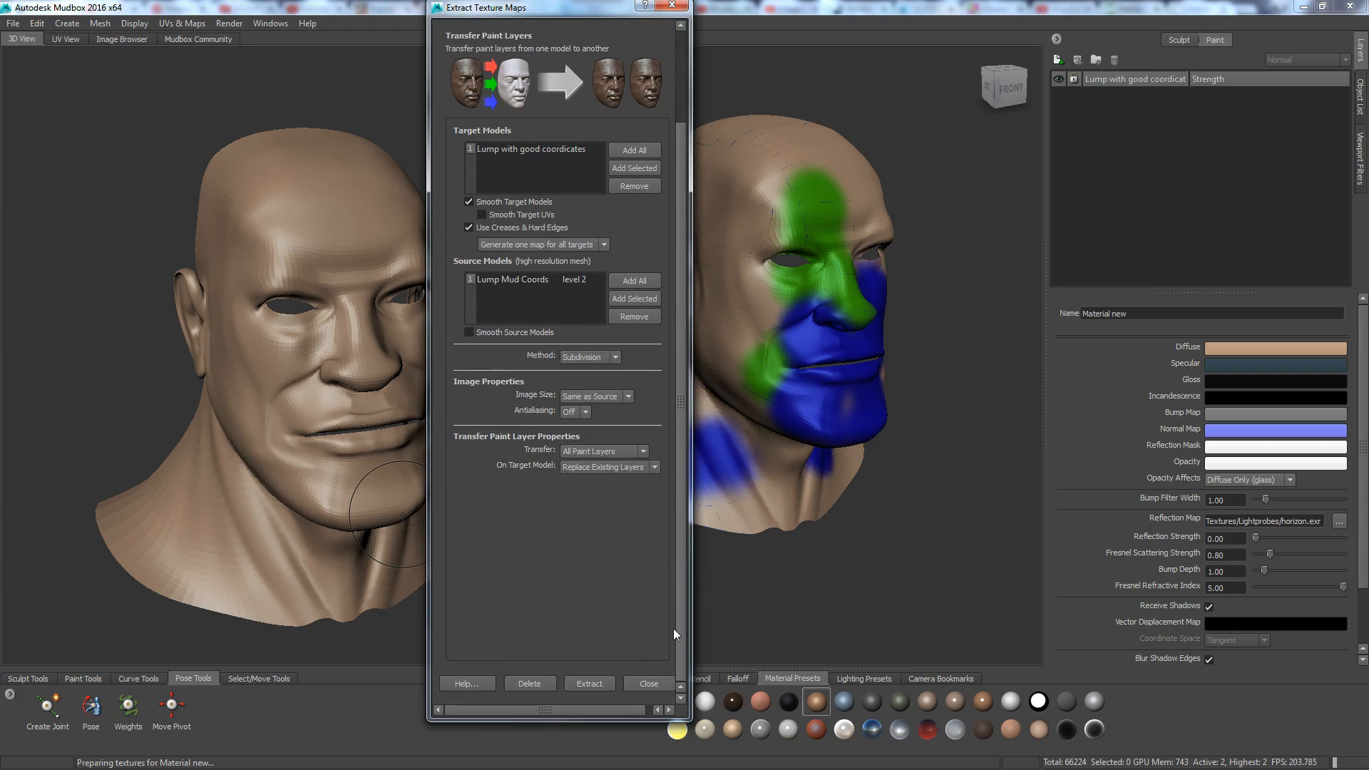
{"action": "left_click", "coordinate": [584, 683]}
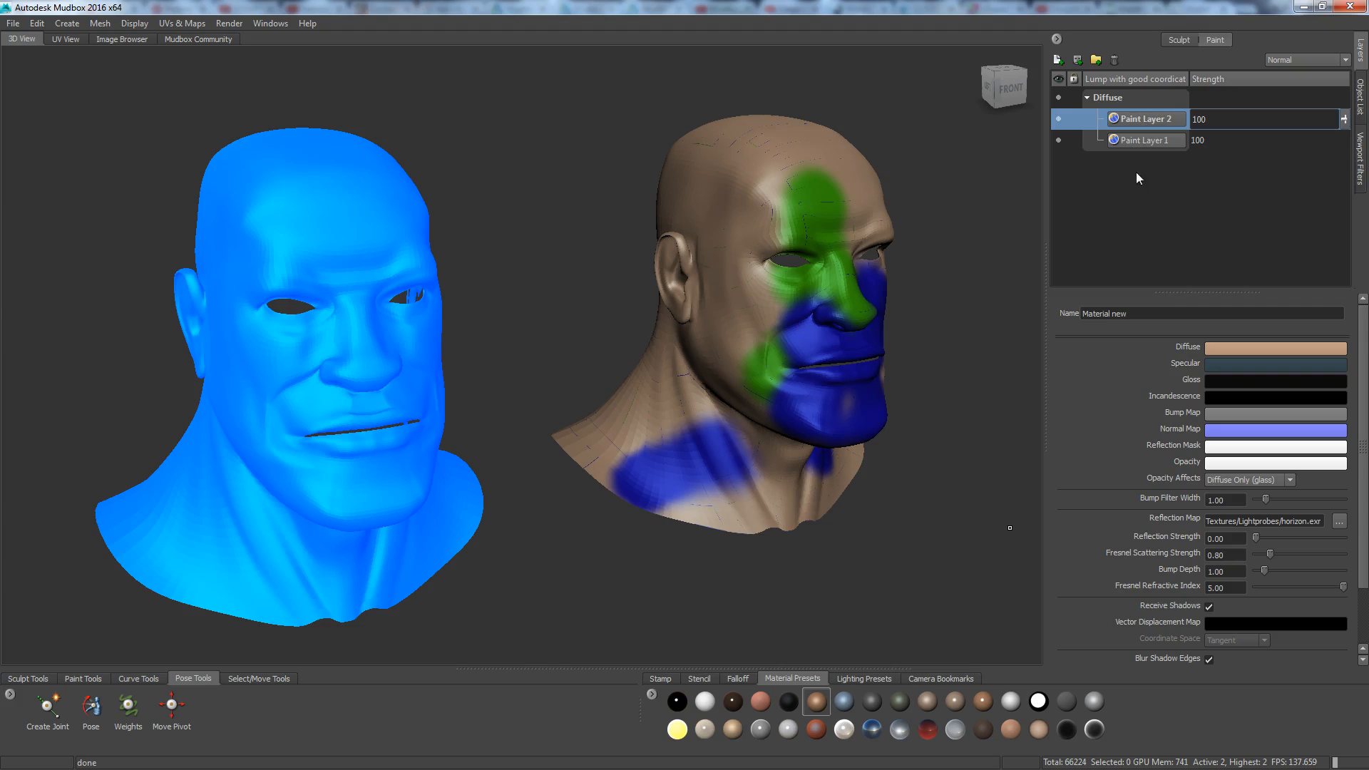
Activate Paint Layer 1 and Paint Layer 2 in turn on the target head to refresh its paint, and deselect the head
{"action": "right_click", "coordinate": [347, 353]}
{"action": "right_click_drag", "start_coordinate": [300, 363], "coordinate": [332, 396]}
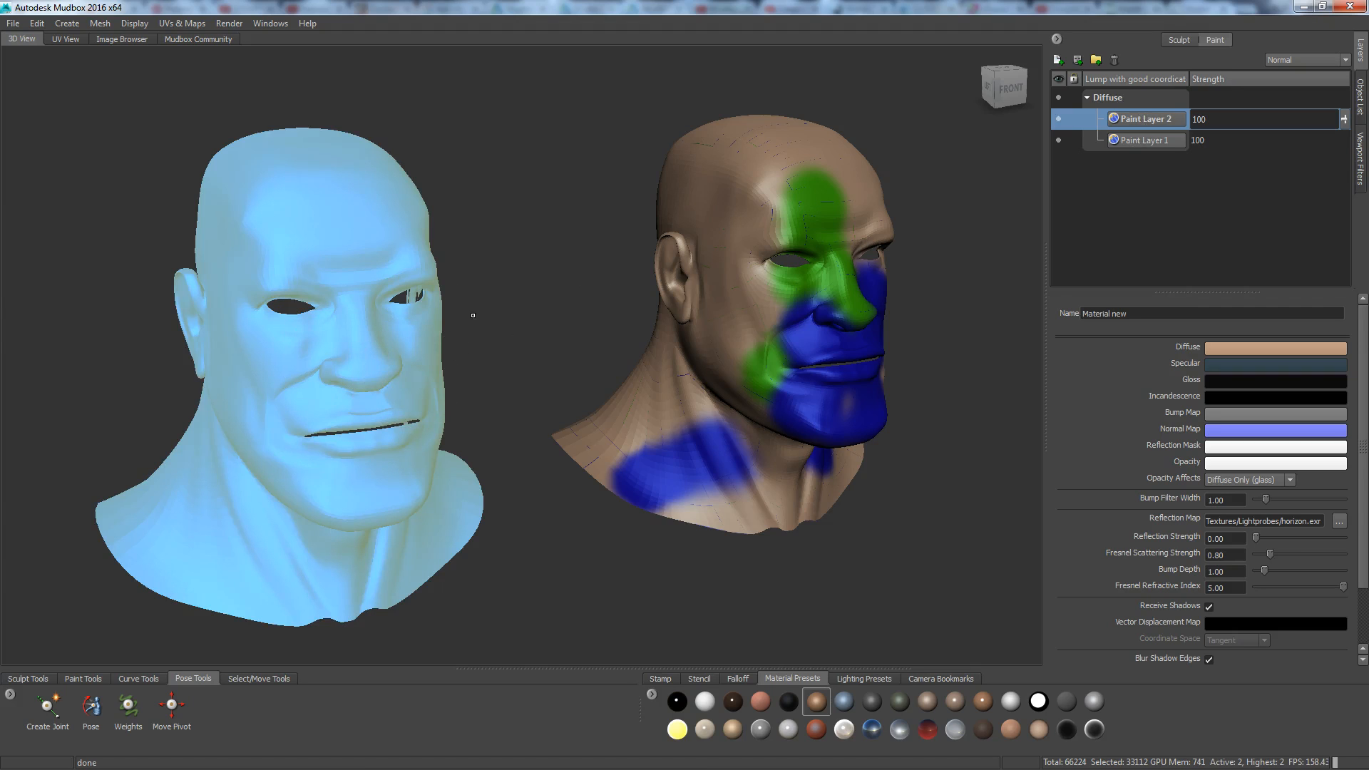
{"action": "left_click", "coordinate": [1133, 143]}
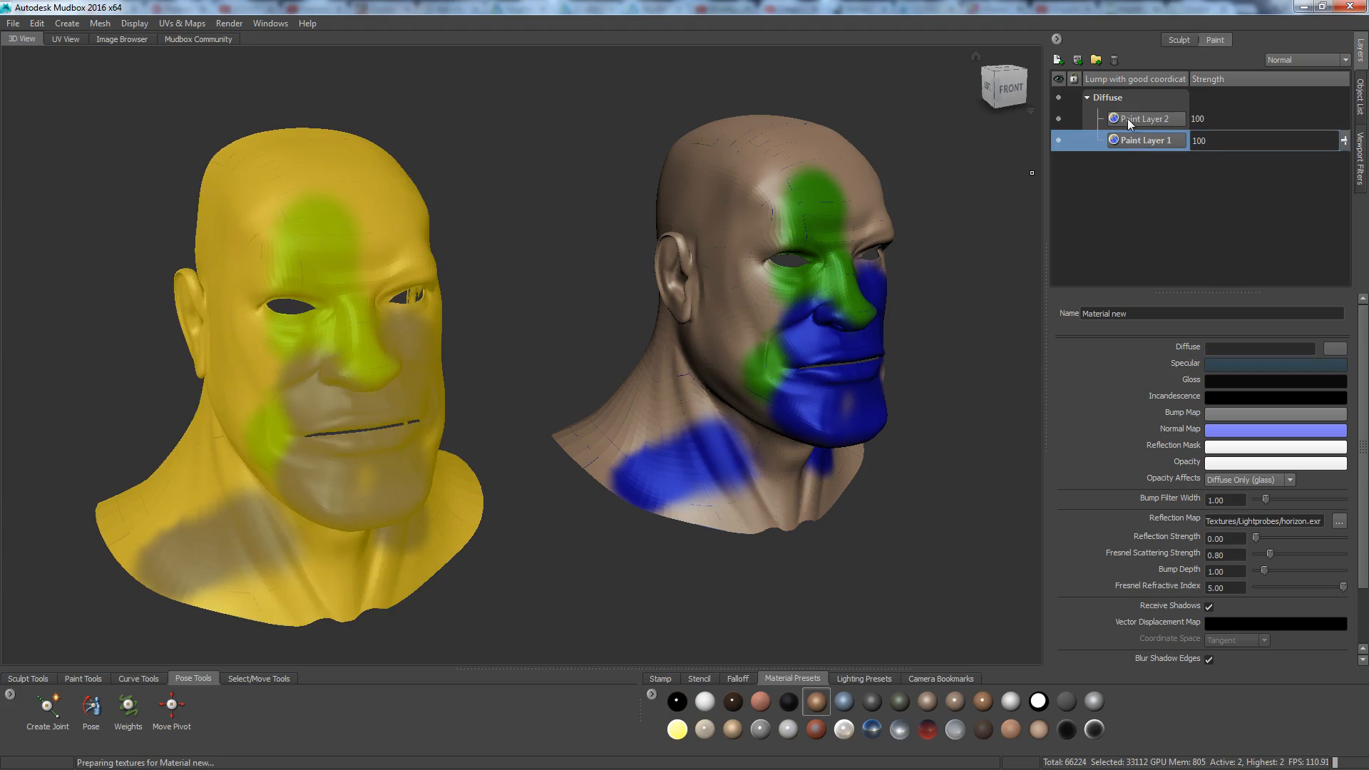
{"action": "left_click", "coordinate": [1123, 120]}
{"action": "right_click_drag", "start_coordinate": [346, 291], "coordinate": [290, 296]}
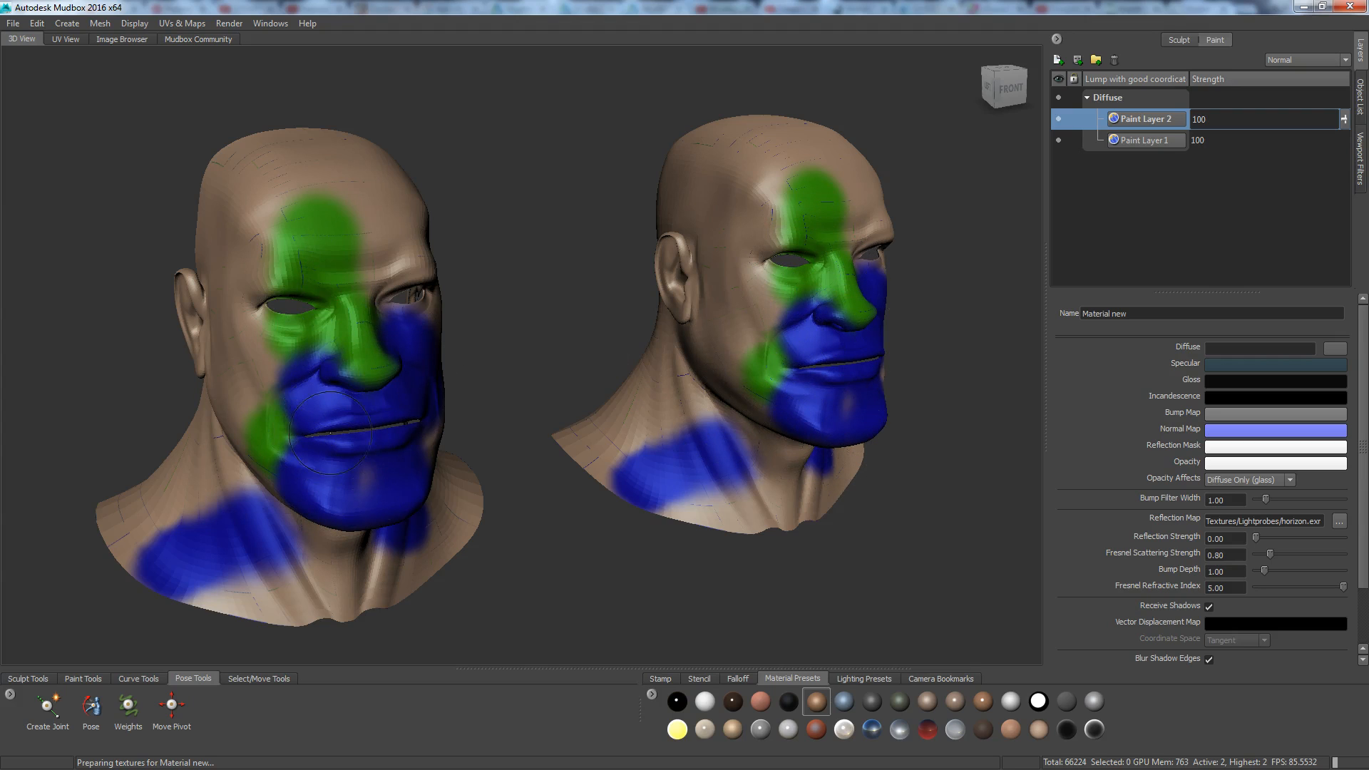
Inspect the transferred paint on the target head's UV layout and return to the 3D view
{"action": "right_click_drag", "start_coordinate": [290, 215], "coordinate": [81, 117]}
{"action": "left_click", "coordinate": [64, 39]}
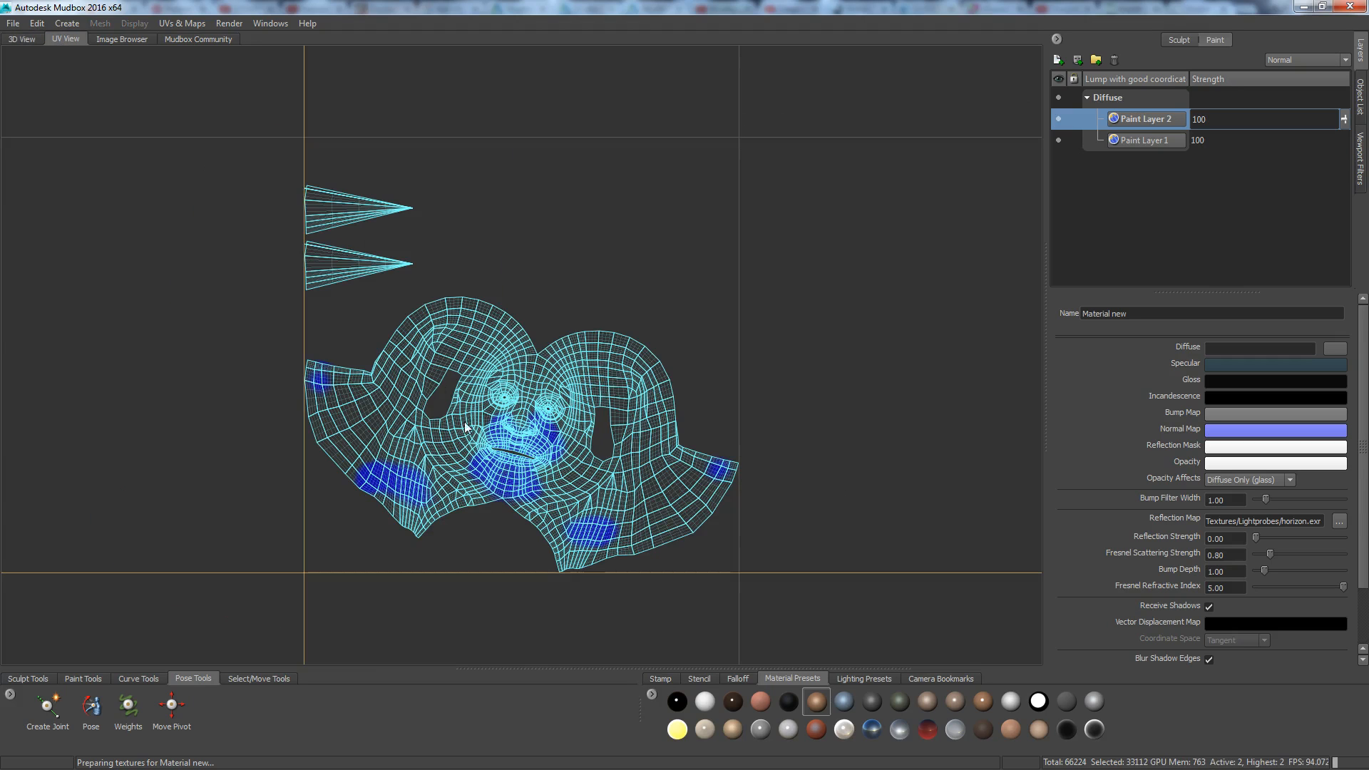
{"action": "left_click", "coordinate": [33, 41]}
{"action": "right_click_drag", "start_coordinate": [236, 233], "coordinate": [192, 235]}
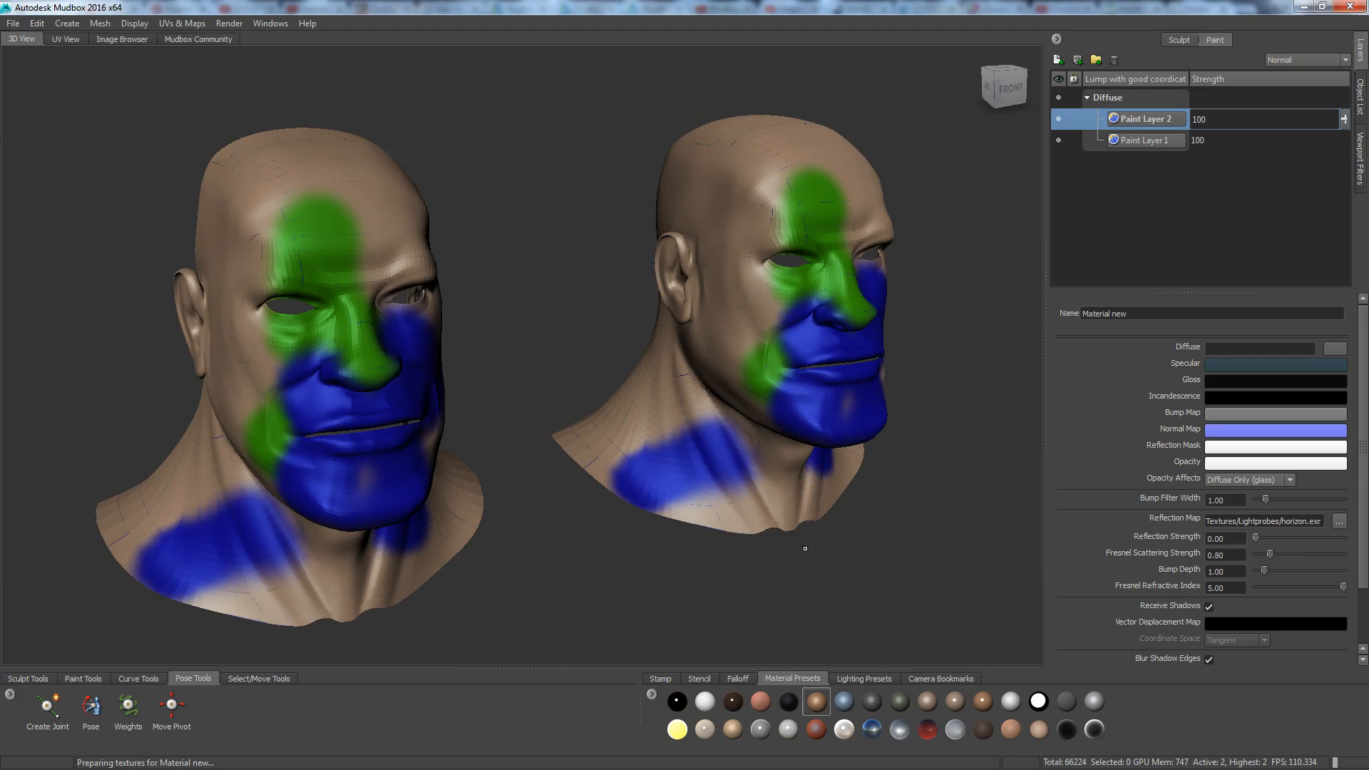